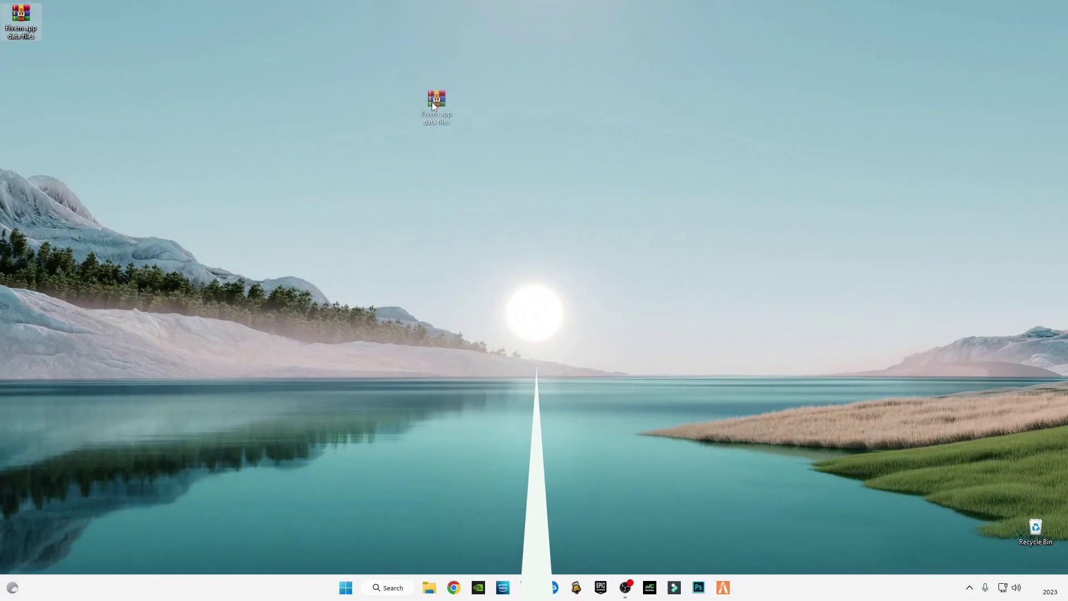
{"action": "left_click_drag", "start_coordinate": [433, 104], "coordinate": [455, 131]}
{"action": "left_click_drag", "start_coordinate": [519, 76], "coordinate": [379, 158]}
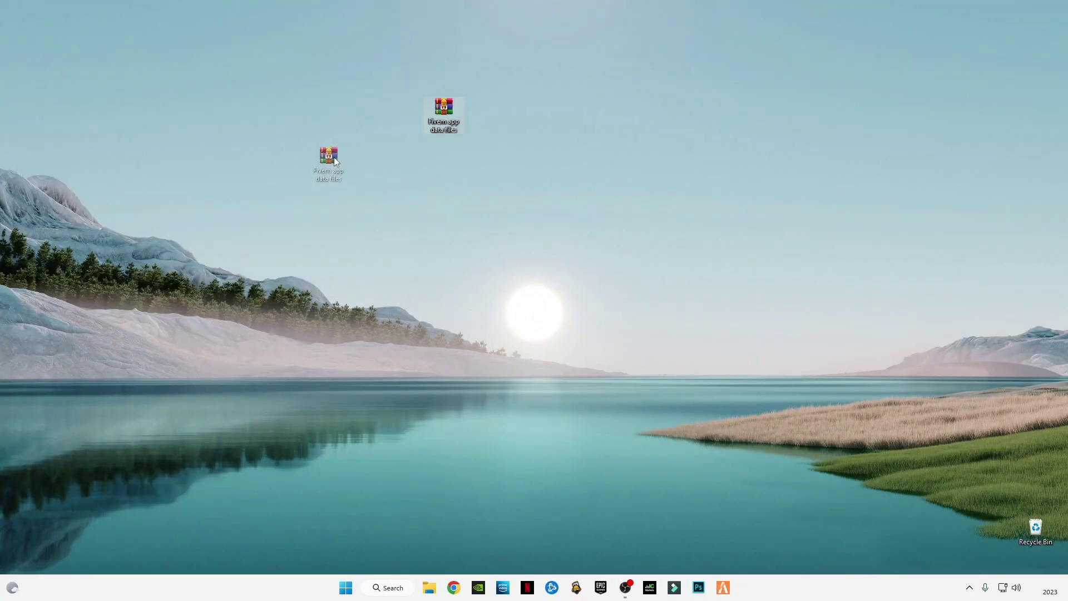
{"action": "left_click_drag", "start_coordinate": [61, 29], "coordinate": [45, 30]}
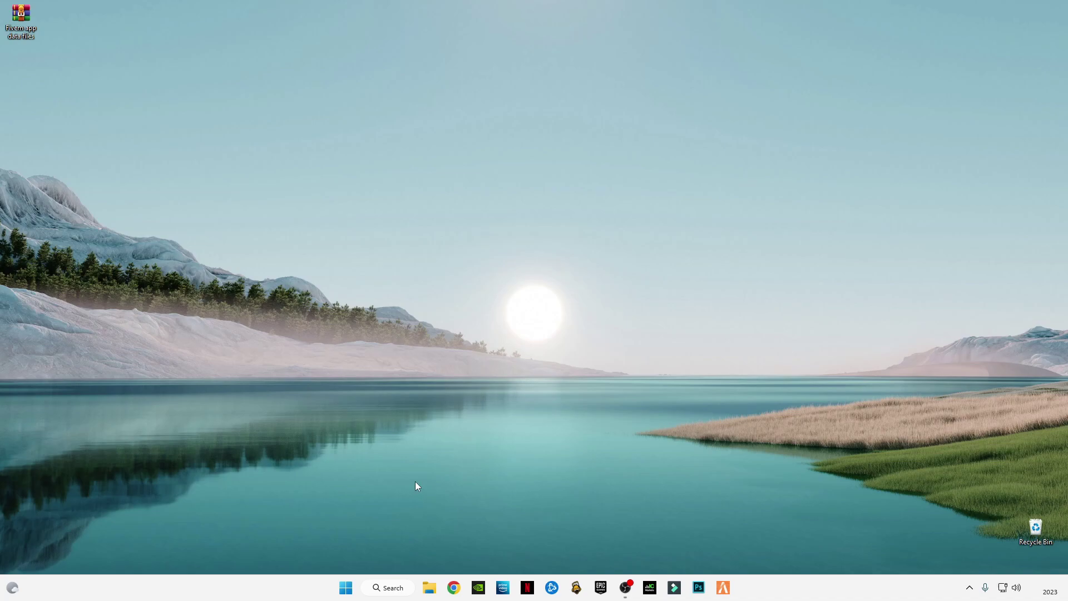
Open the AppData folder with the Run command appdata and go to Local > FiveM > FiveM Application Data > data.
{"action": "key", "text": "super+r"}
{"action": "left_click", "coordinate": [99, 516]}
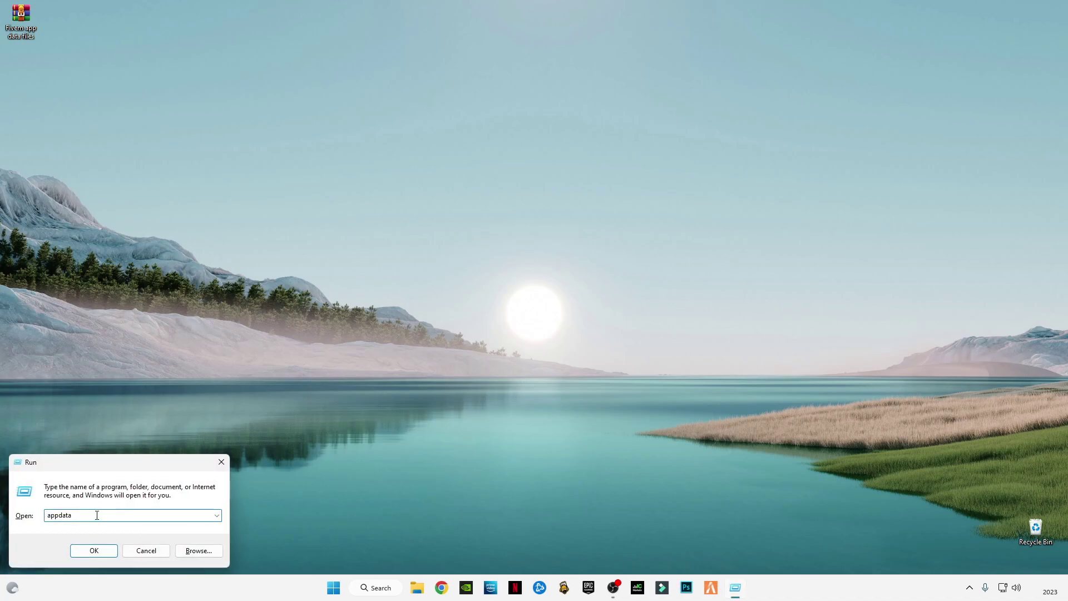
{"action": "left_click", "coordinate": [92, 550]}
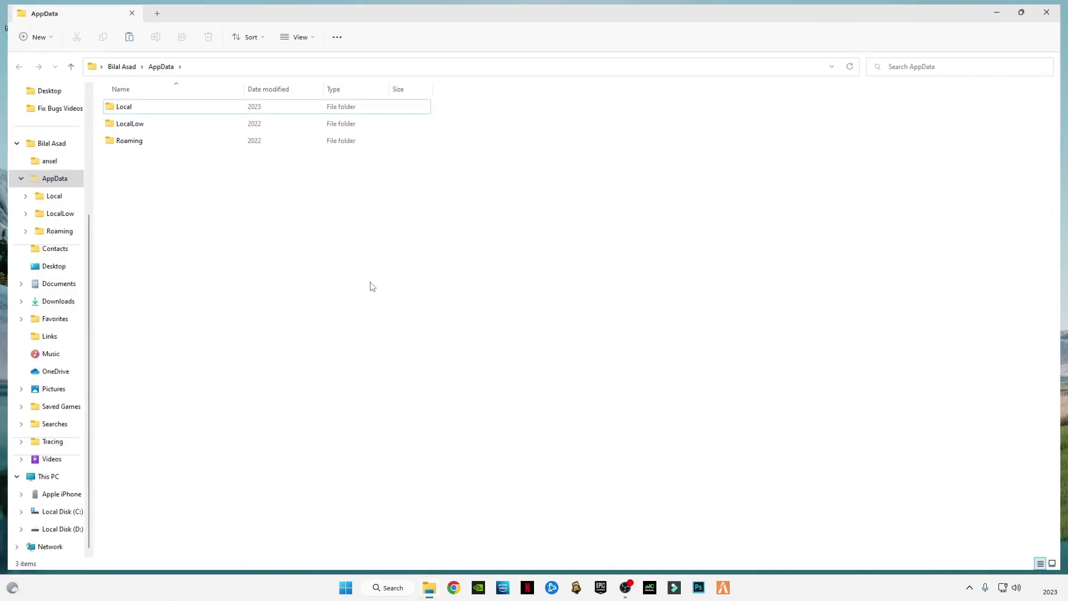
{"action": "double_click", "coordinate": [122, 398]}
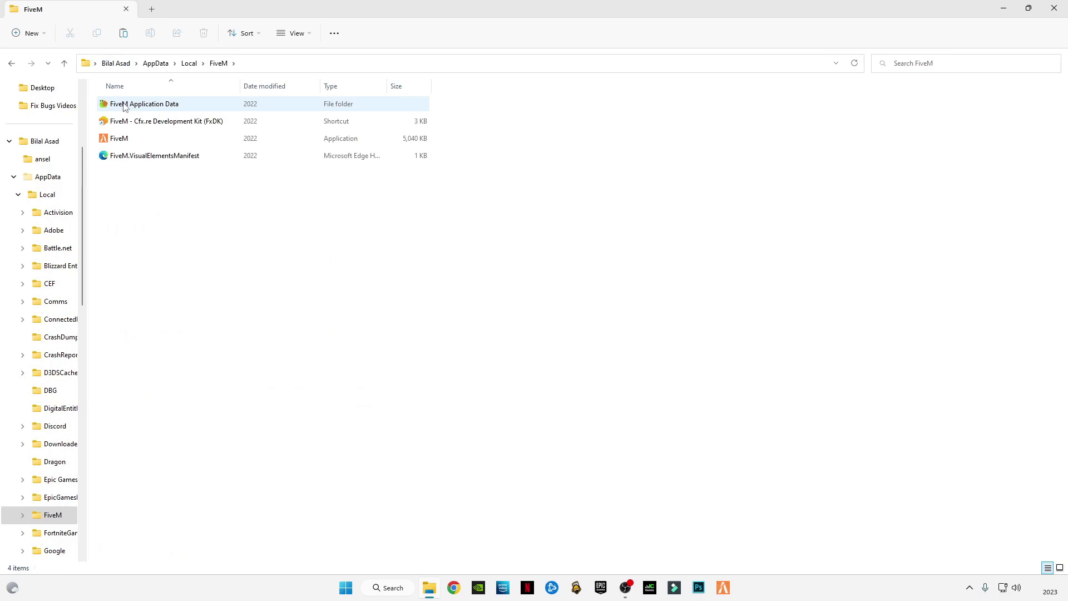
{"action": "double_click", "coordinate": [134, 106]}
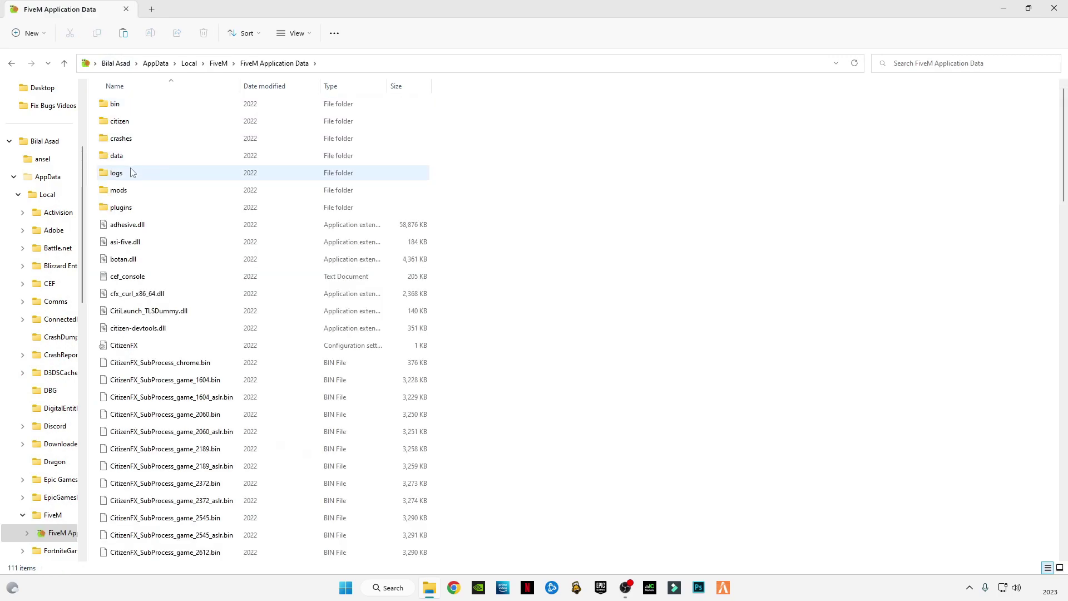
{"action": "double_click", "coordinate": [121, 156]}
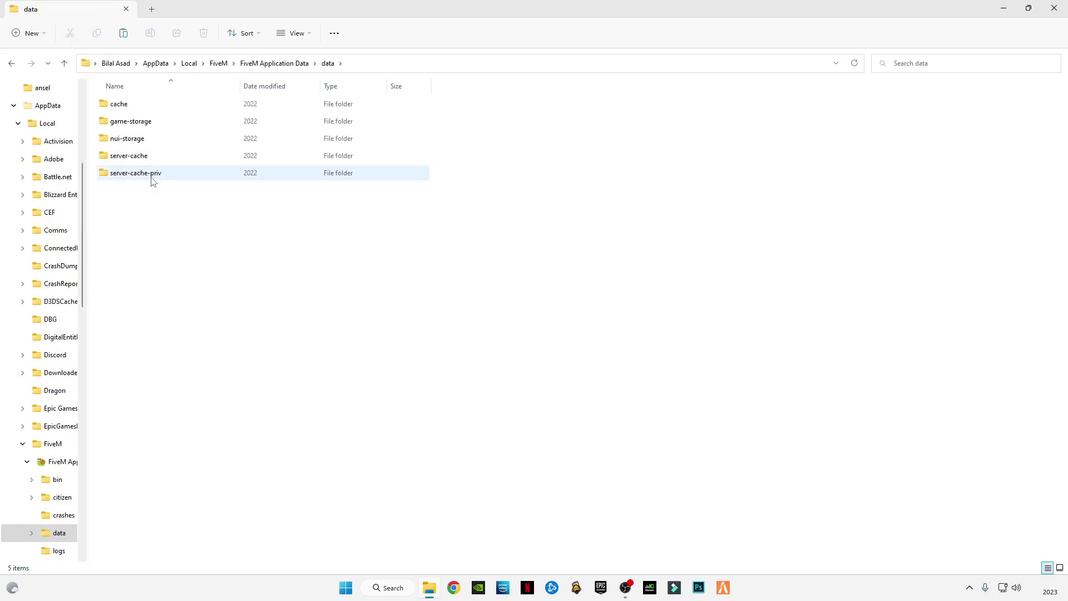
Delete the db and unconfirmed folders inside server-cache and return to the data folder.
{"action": "left_click", "coordinate": [134, 158]}
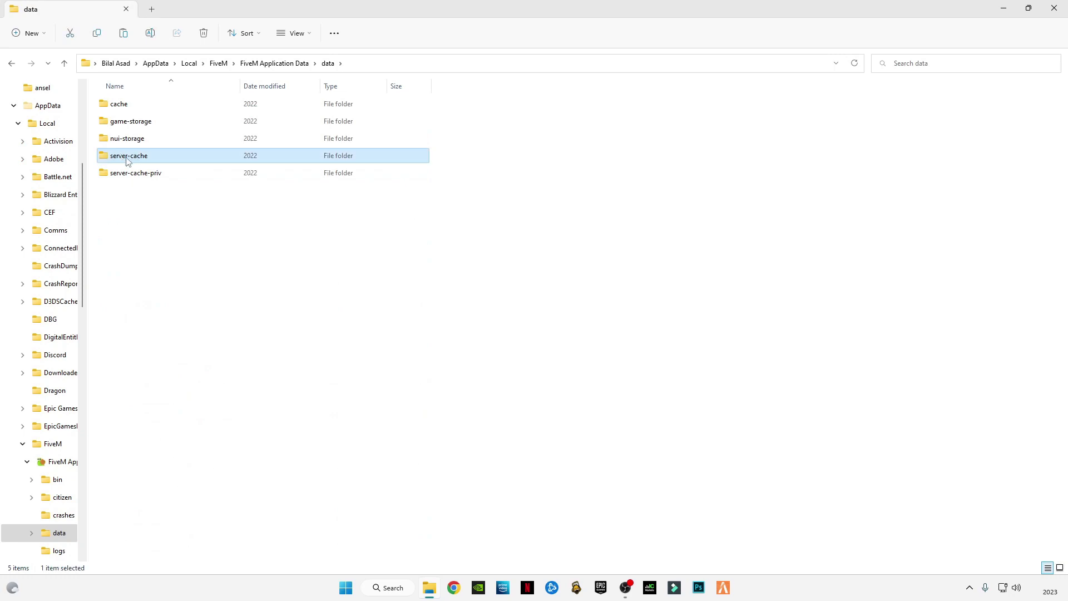
{"action": "left_click", "coordinate": [129, 163]}
{"action": "double_click", "coordinate": [172, 162]}
{"action": "left_click_drag", "start_coordinate": [165, 178], "coordinate": [106, 104]}
{"action": "right_click", "coordinate": [105, 104]}
{"action": "left_click", "coordinate": [158, 114]}
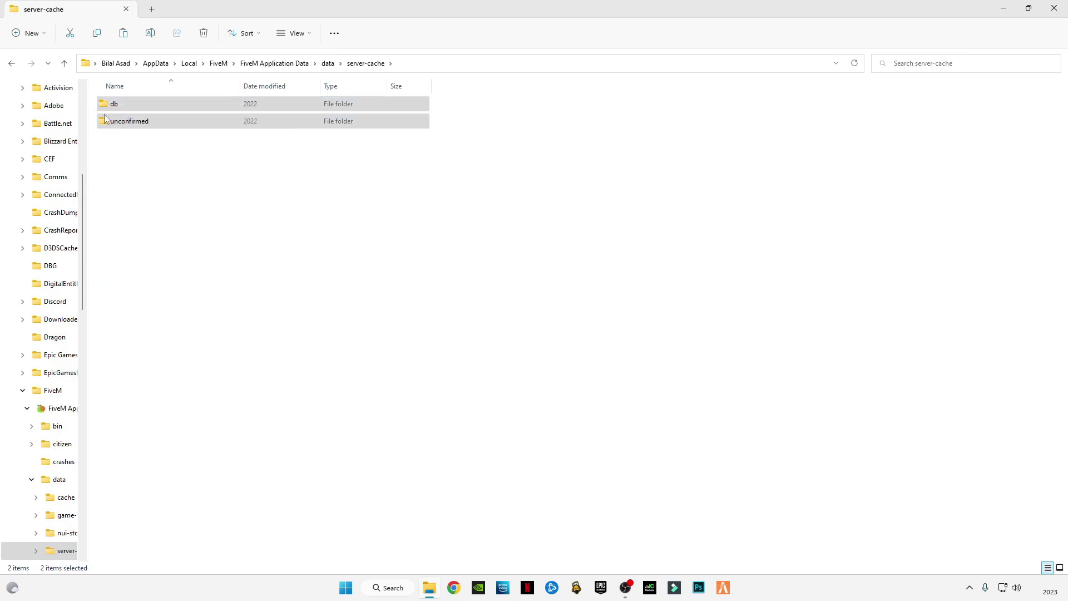
{"action": "key", "text": "Delete"}
{"action": "left_click", "coordinate": [12, 63]}
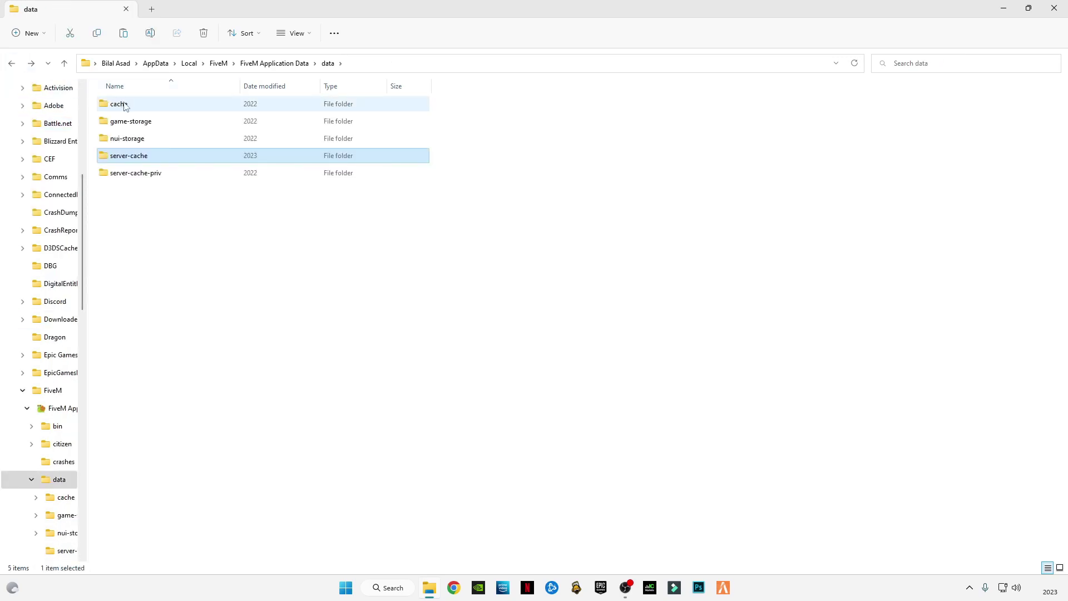
Delete all files and folders inside the cache folder of the FiveM data directory.
{"action": "mouse_move", "coordinate": [124, 110]}
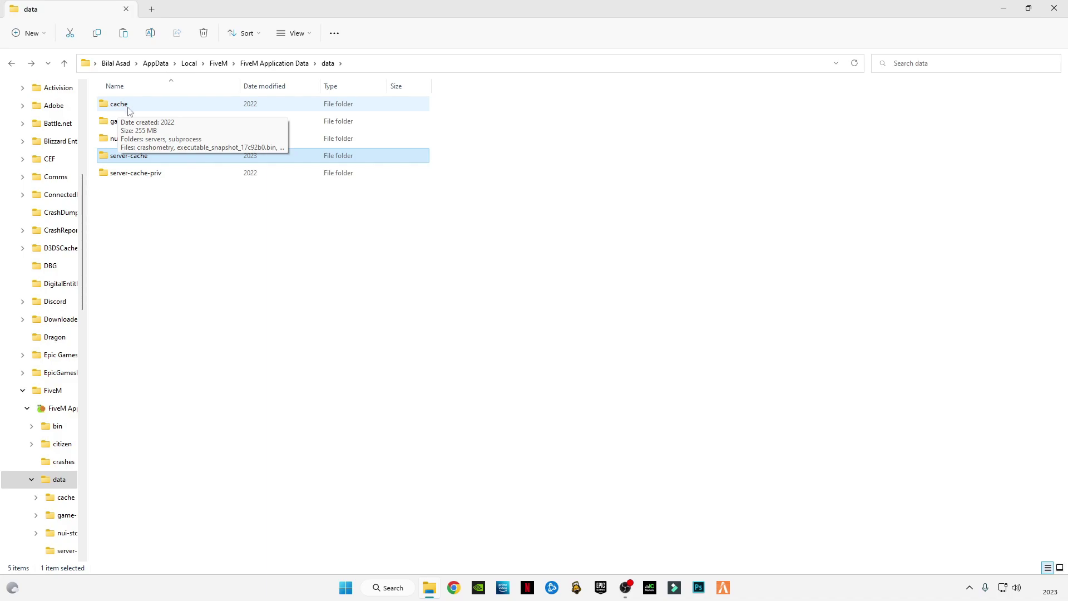
{"action": "double_click", "coordinate": [124, 108]}
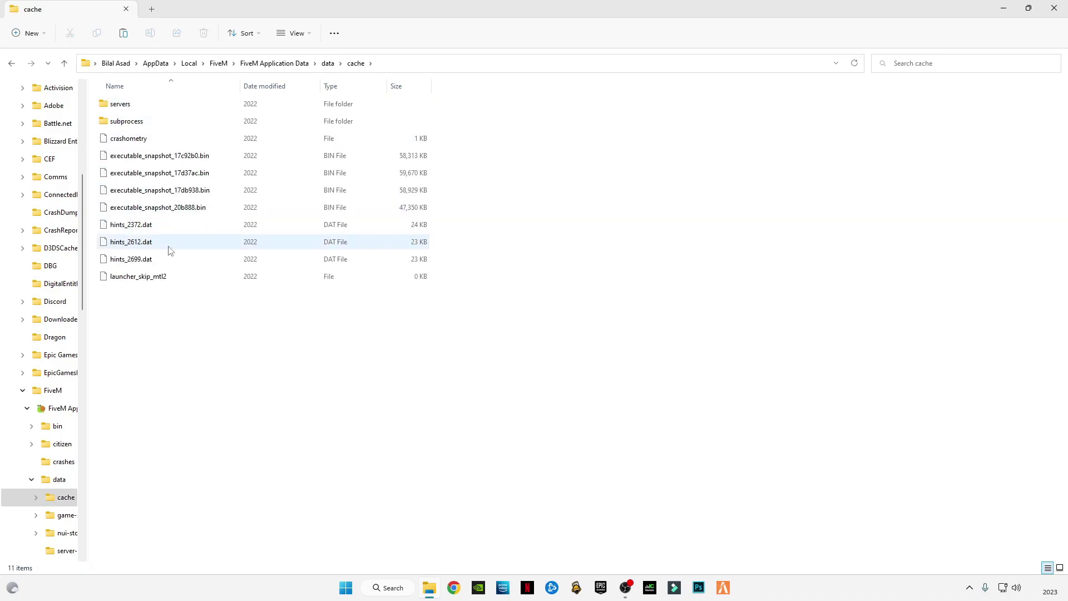
{"action": "key", "text": "ctrl+a"}
{"action": "right_click", "coordinate": [145, 174]}
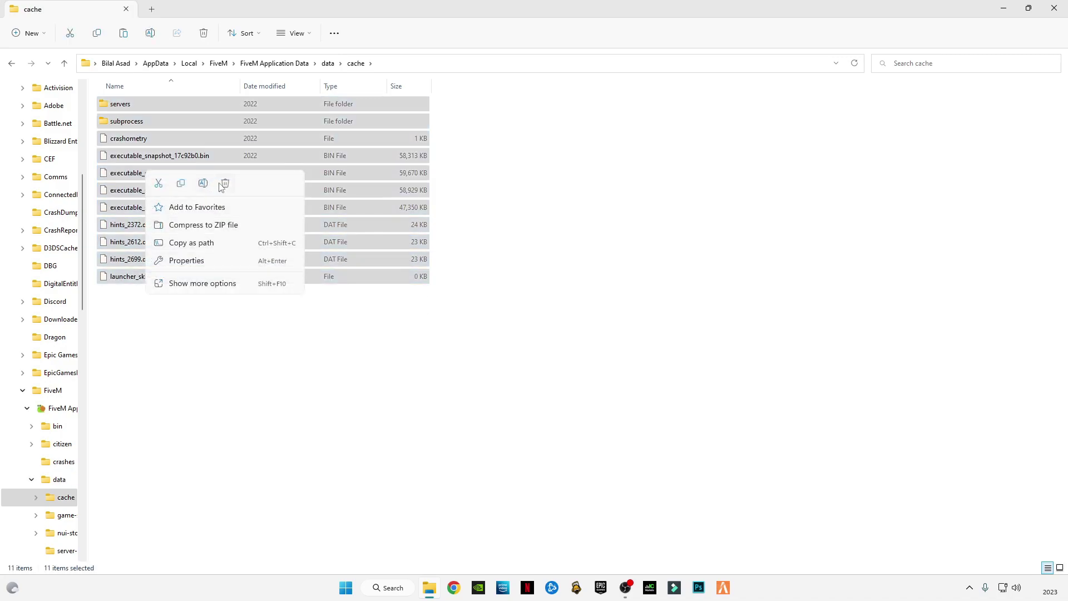
{"action": "left_click", "coordinate": [225, 184]}
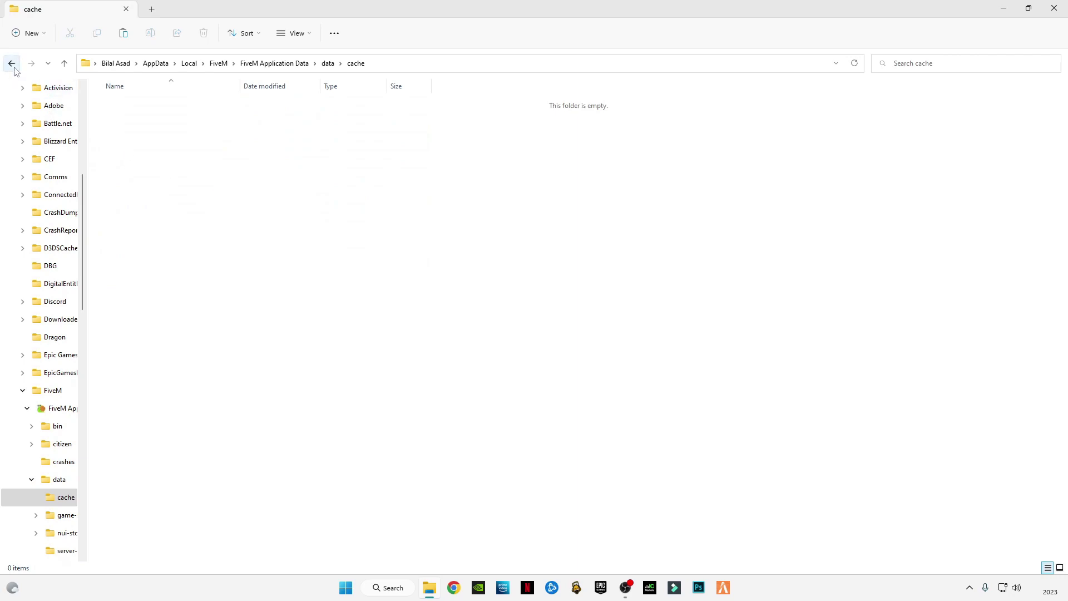
Go back up to the FiveM Application Data folder and minimize the File Explorer window.
{"action": "left_click", "coordinate": [11, 63]}
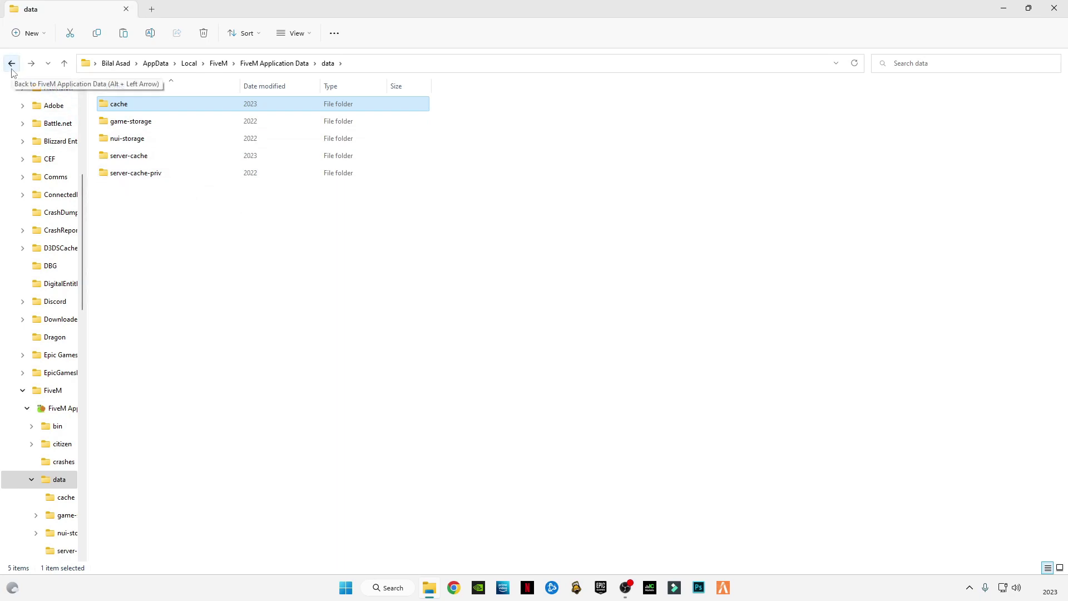
{"action": "left_click", "coordinate": [157, 159]}
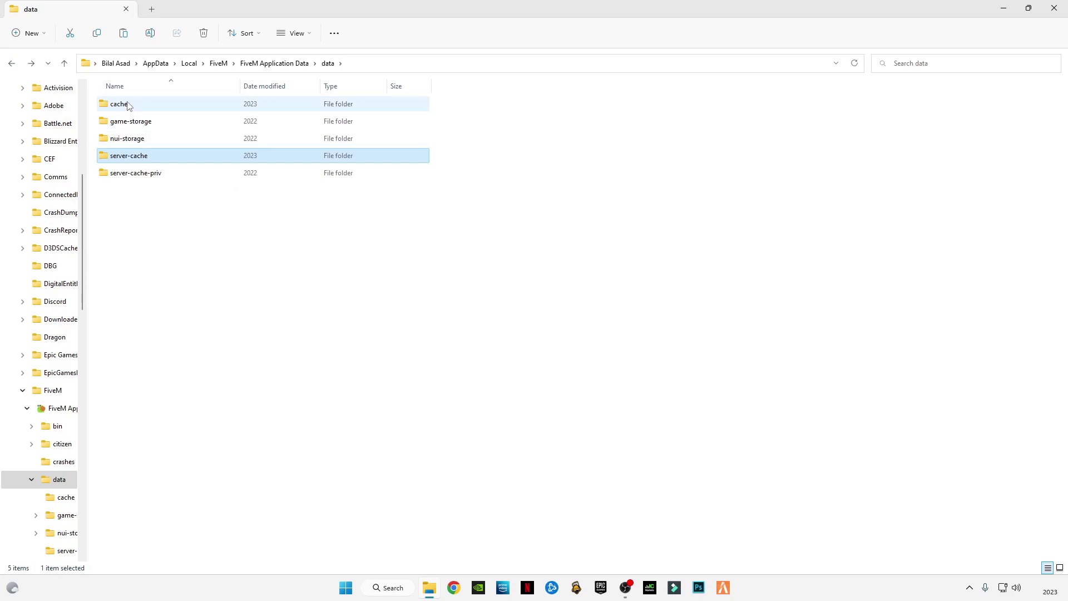
{"action": "left_click", "coordinate": [11, 63]}
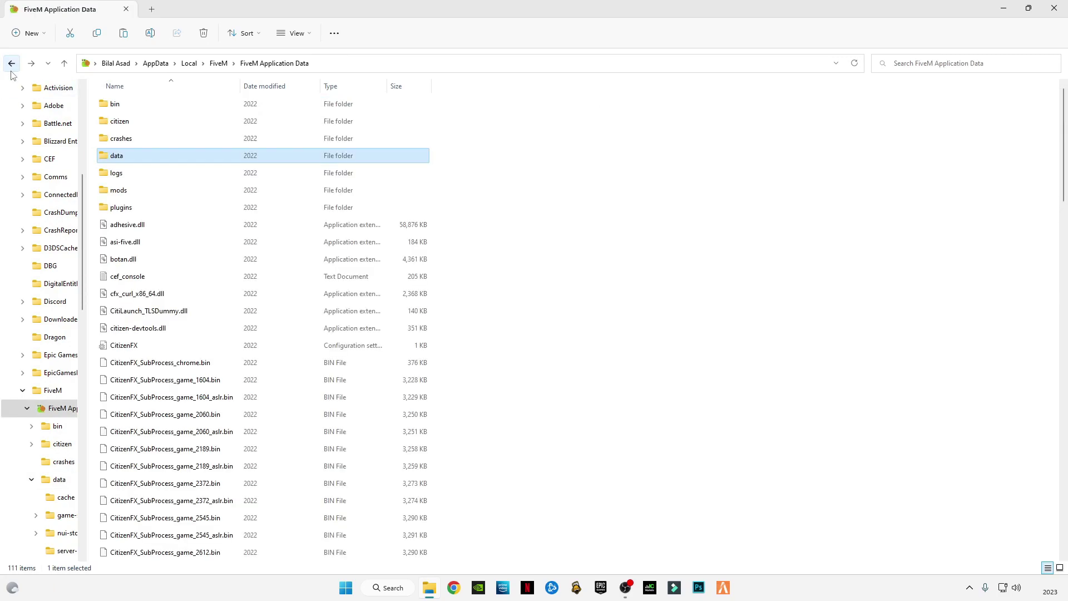
{"action": "left_click", "coordinate": [1002, 8]}
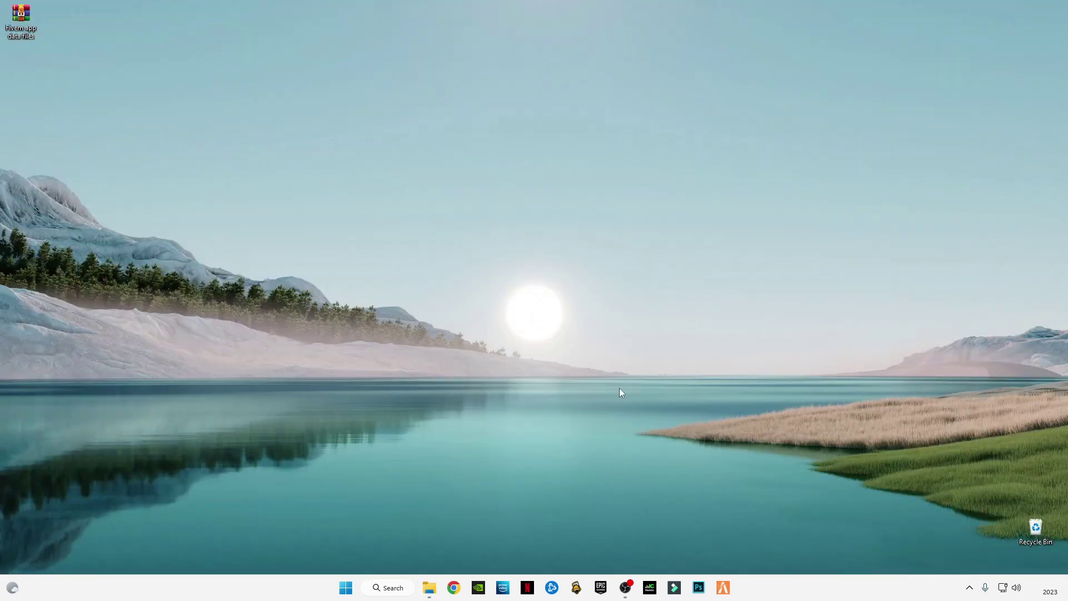
Open the Windows Prefetch folder with the Run command prefetch and grant permanent access to it.
{"action": "key", "text": "super+r"}
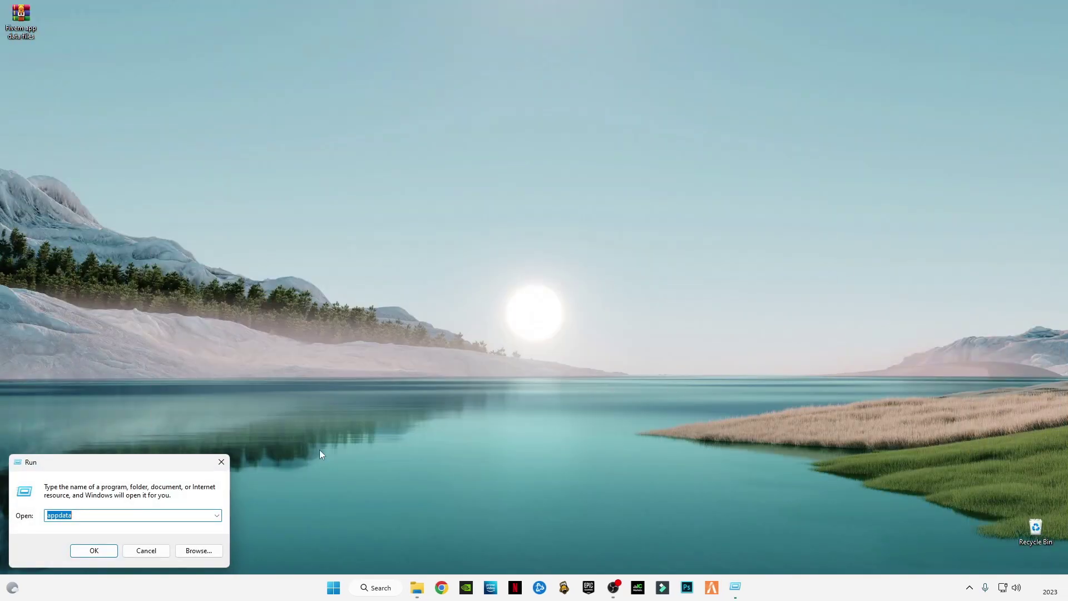
{"action": "key", "text": "BackSpace"}
{"action": "type", "text": "prefetch"}
{"action": "key", "text": "Return"}
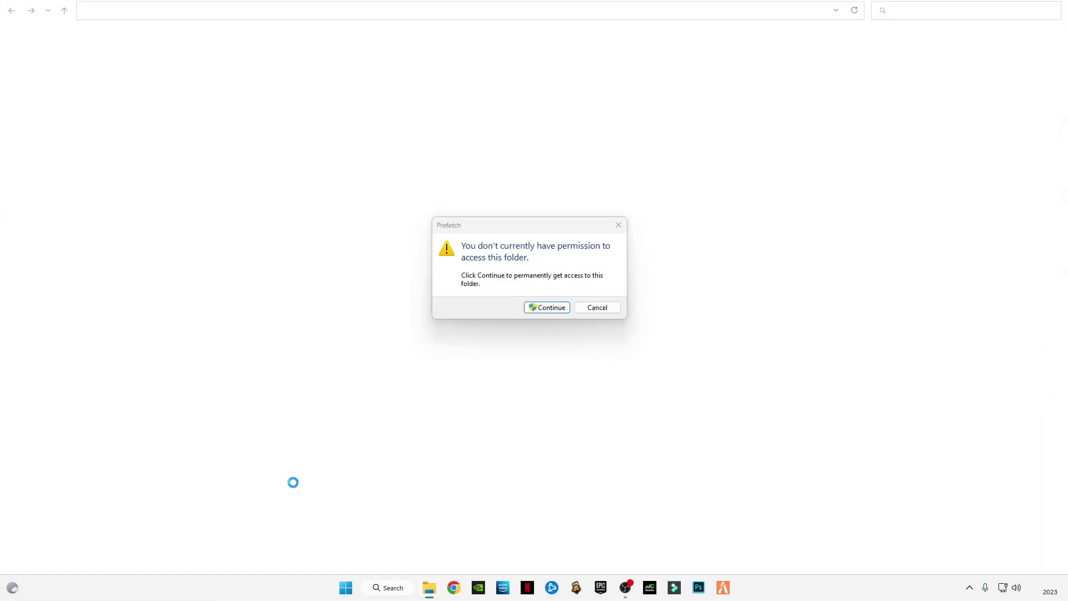
{"action": "left_click", "coordinate": [536, 308]}
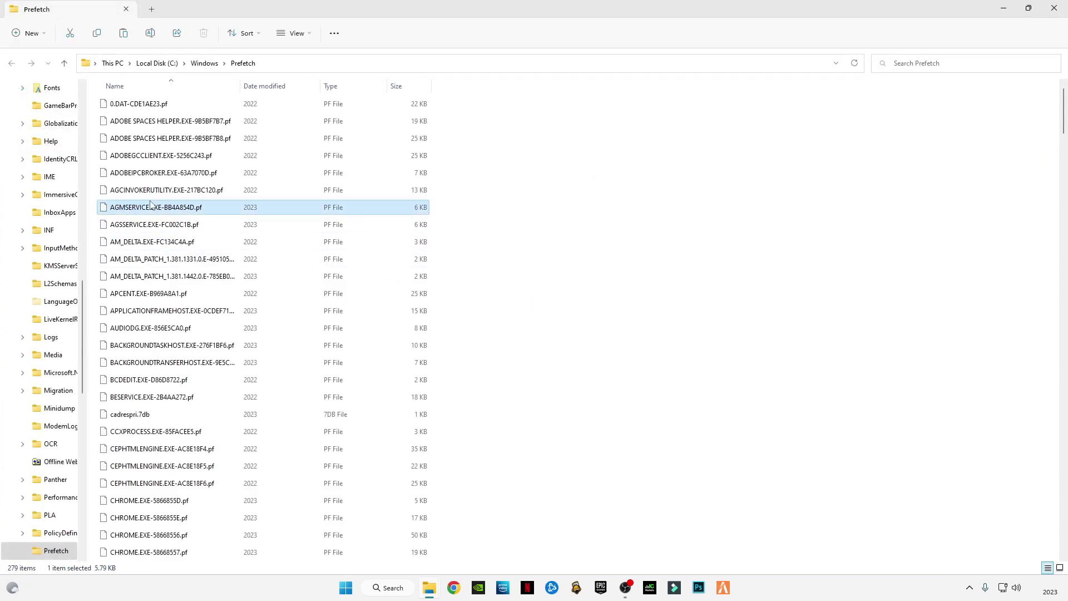
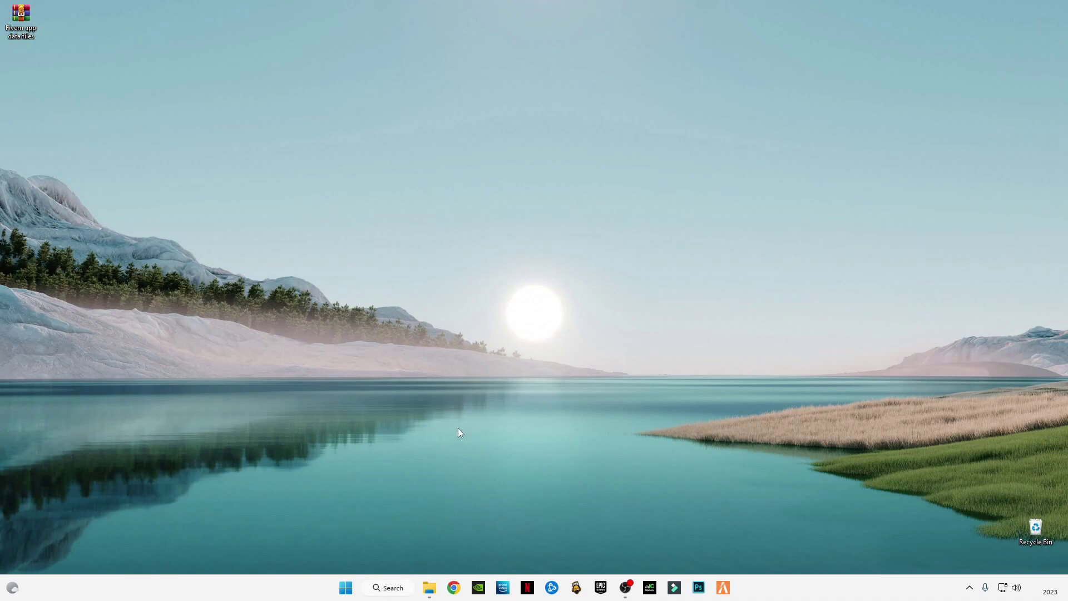
Open the Windows Temp folder with the Run command temp, delete everything in it and close the window.
{"action": "key", "text": "super+r"}
{"action": "type", "text": "t"}
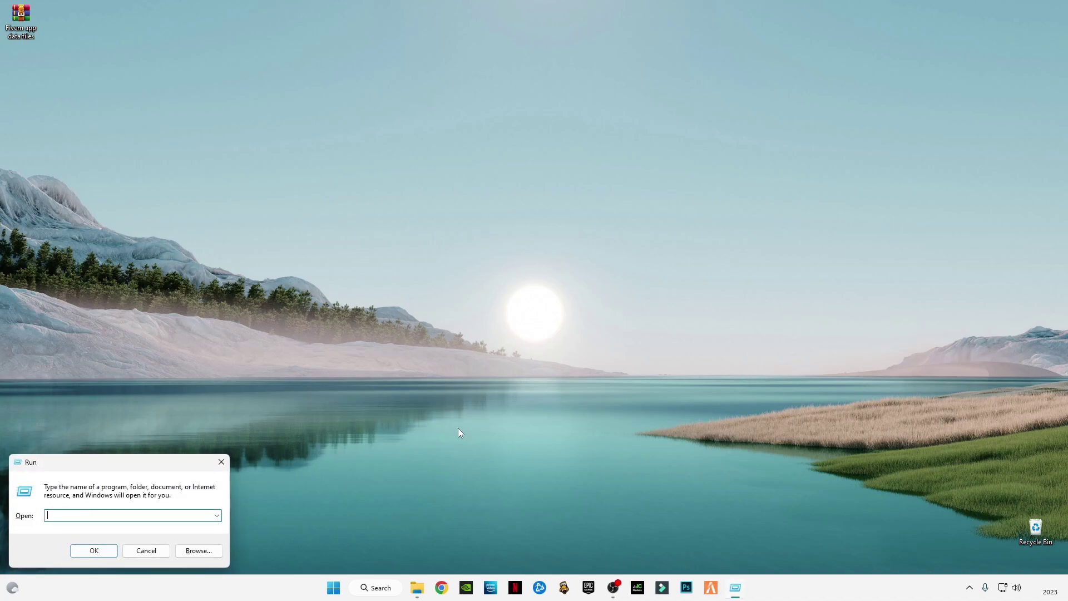
{"action": "type", "text": "emp"}
{"action": "key", "text": "Return"}
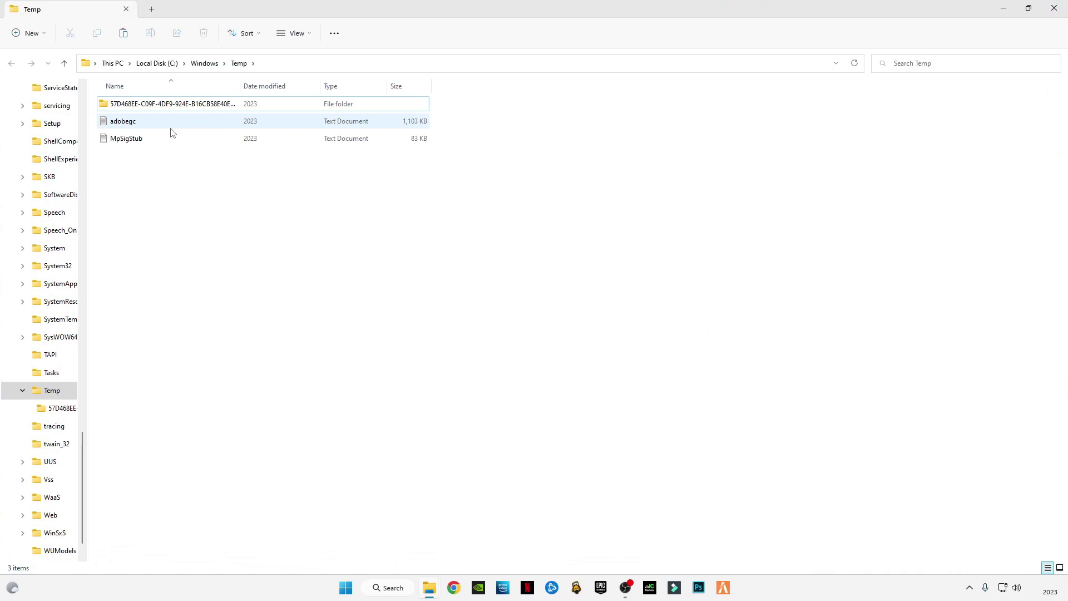
{"action": "key", "text": "ctrl+a"}
{"action": "right_click", "coordinate": [175, 117]}
{"action": "left_click", "coordinate": [253, 128]}
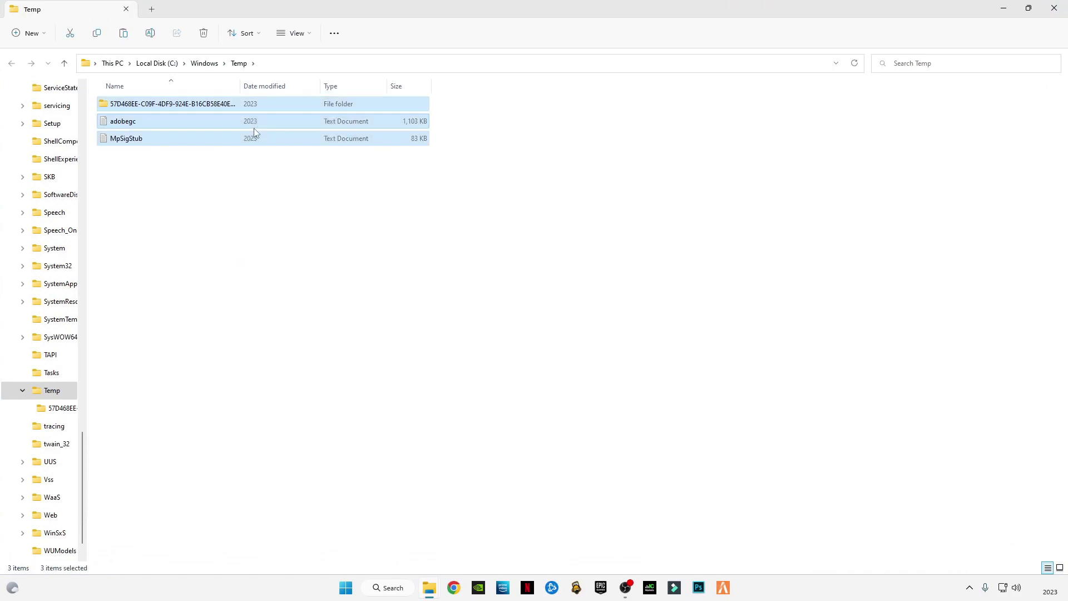
{"action": "left_click", "coordinate": [1054, 8]}
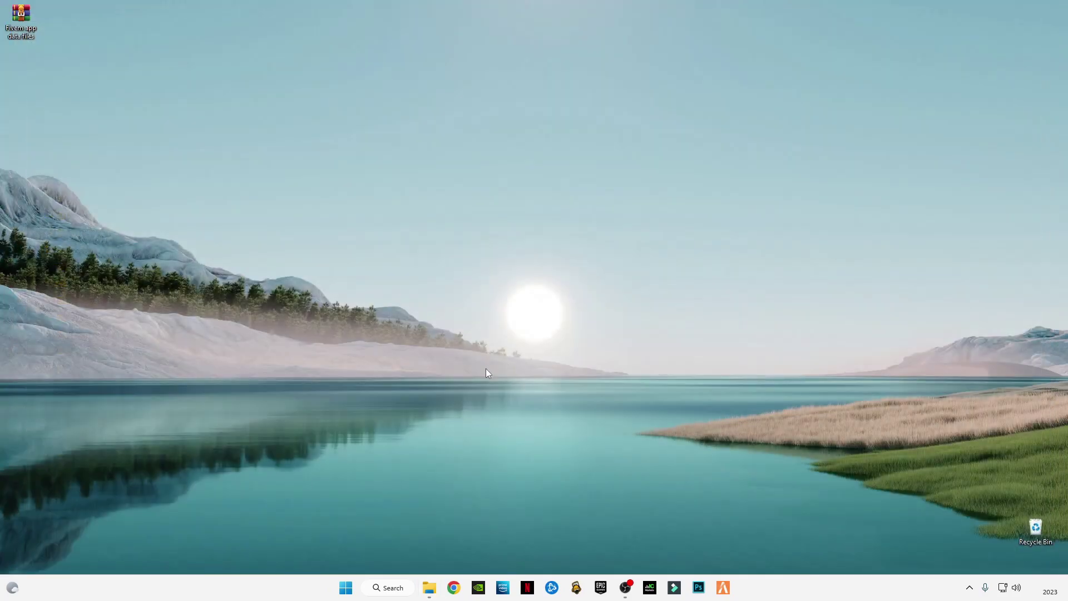
Open the user's local Temp folder with the Run command %temp%.
{"action": "key", "text": "super+r"}
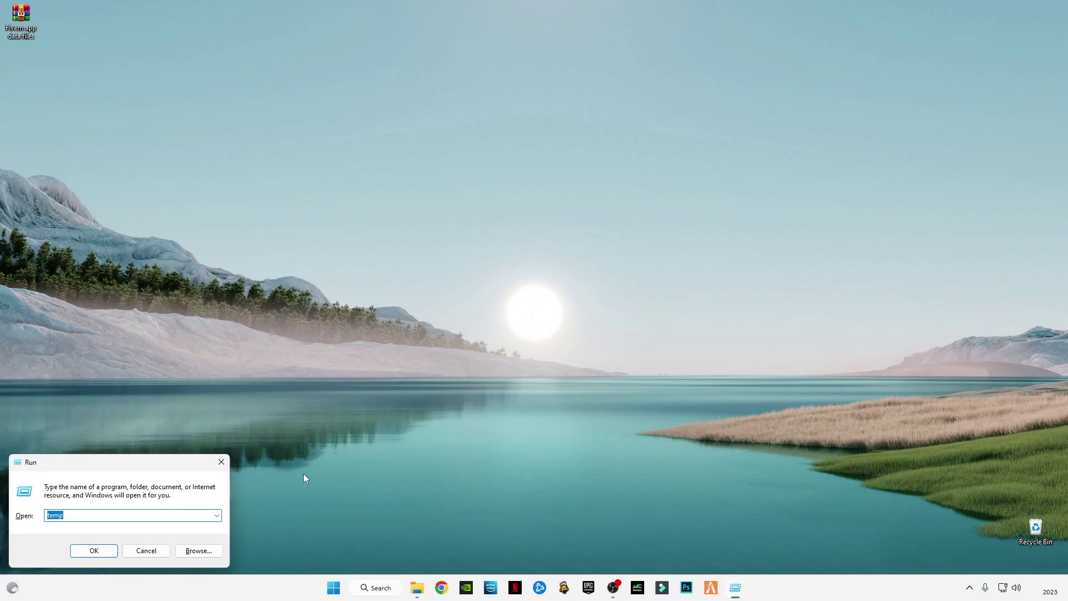
{"action": "left_click", "coordinate": [85, 519]}
{"action": "type", "text": "%"}
{"action": "type", "text": "%"}
{"action": "left_click", "coordinate": [96, 553]}
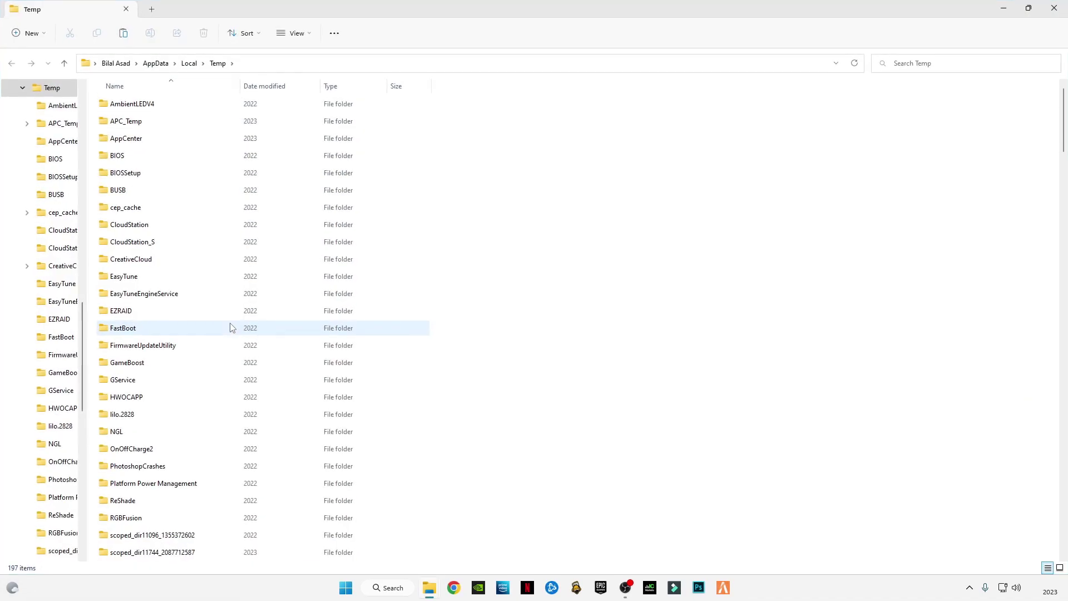
Delete all items in the local Temp folder, skipping all files and folders that are in use.
{"action": "left_click", "coordinate": [165, 315]}
{"action": "key", "text": "ctrl+a"}
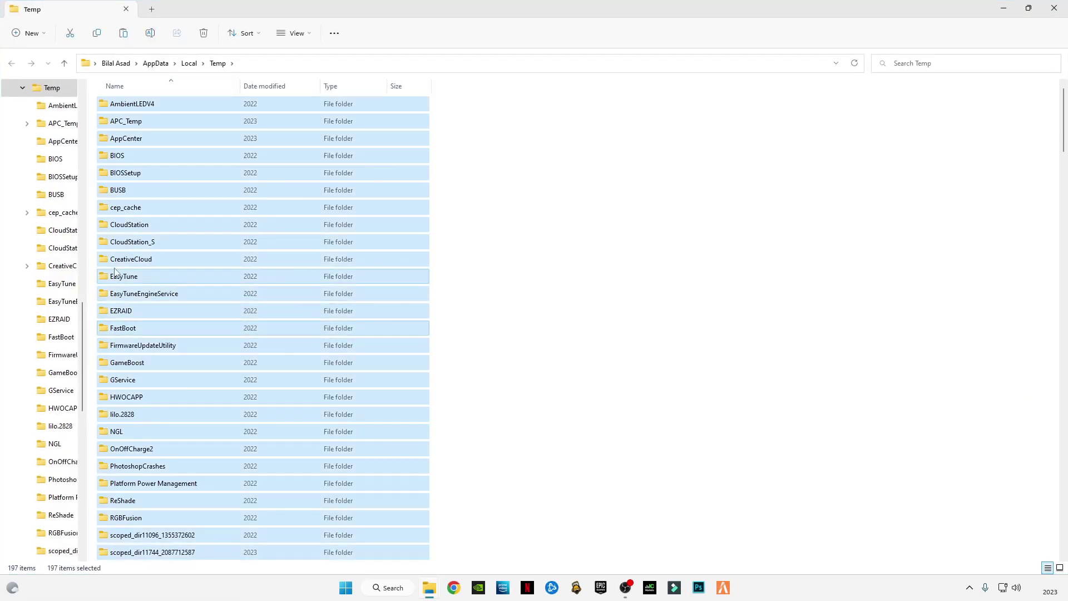
{"action": "key", "text": "shift+F10"}
{"action": "left_click", "coordinate": [231, 283]}
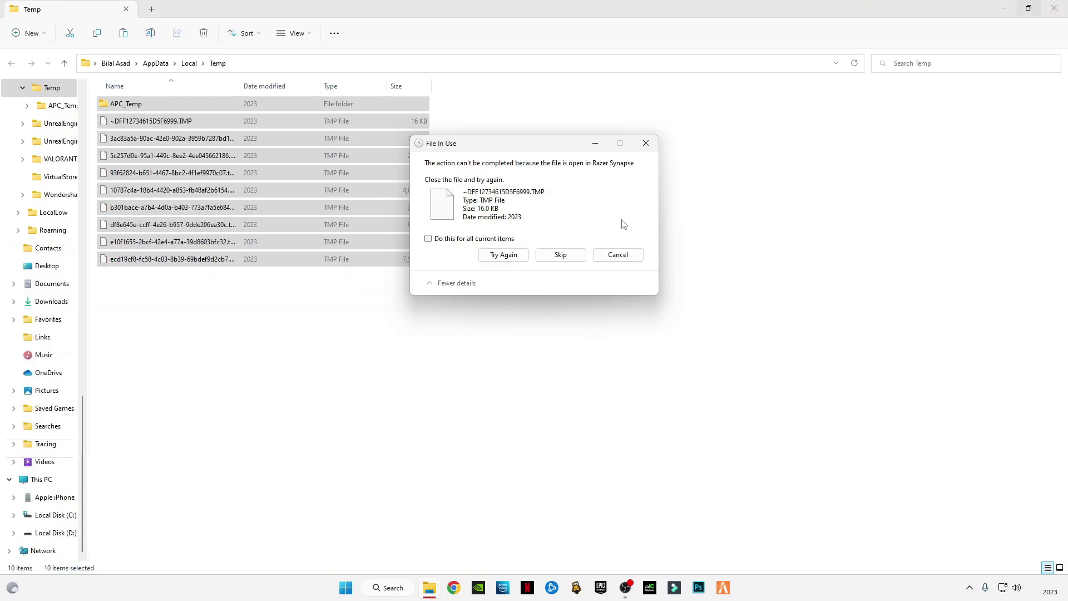
{"action": "left_click", "coordinate": [497, 240]}
{"action": "left_click", "coordinate": [560, 254]}
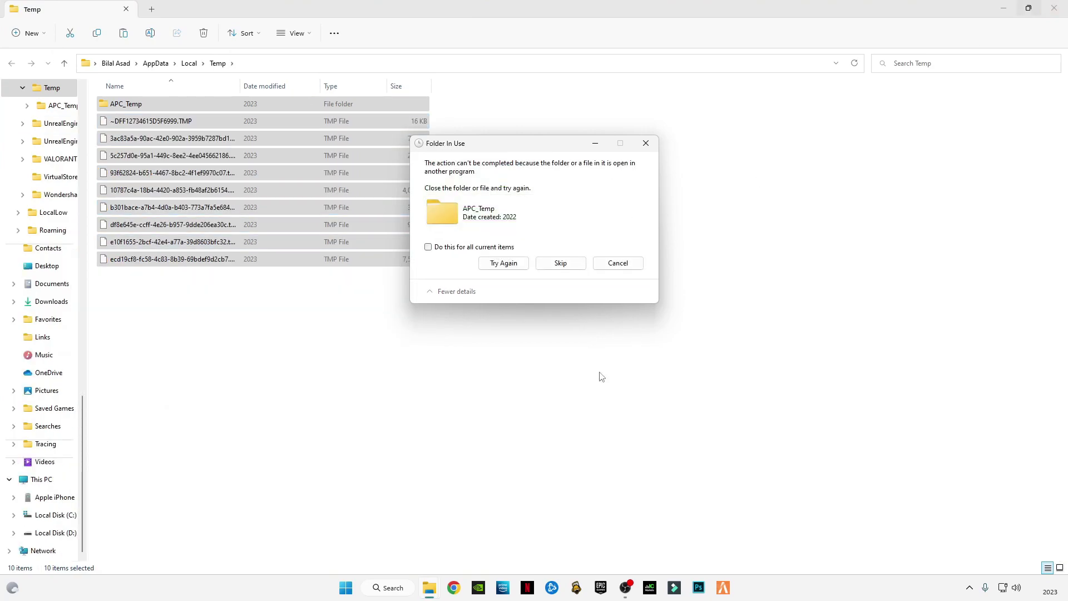
{"action": "left_click", "coordinate": [470, 248]}
{"action": "left_click", "coordinate": [560, 262]}
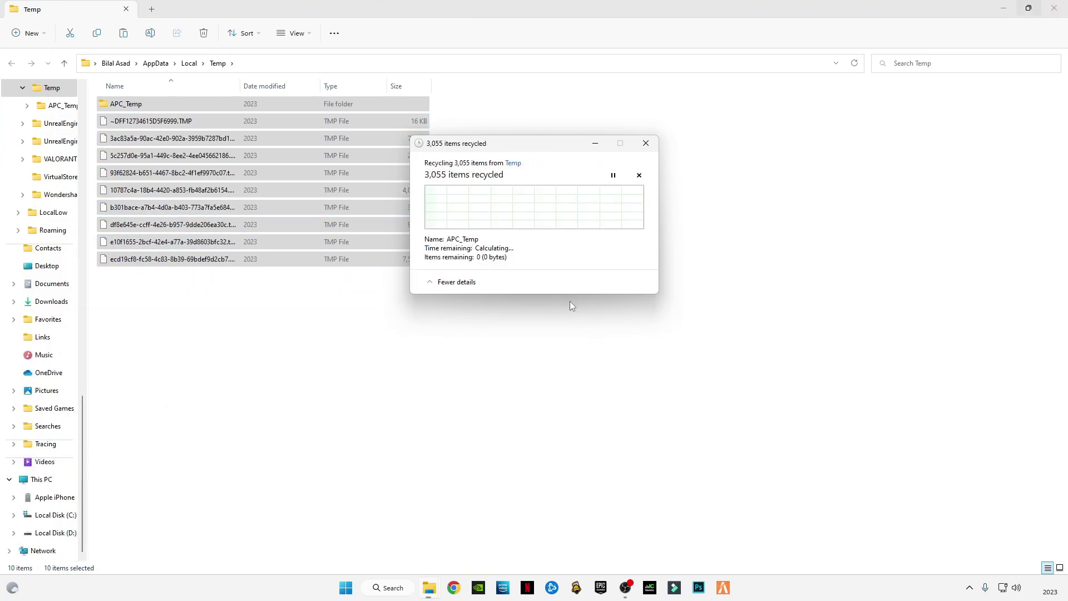
Return to the desktop and empty the Recycle Bin, permanently deleting all its items.
{"action": "key", "text": "super+d"}
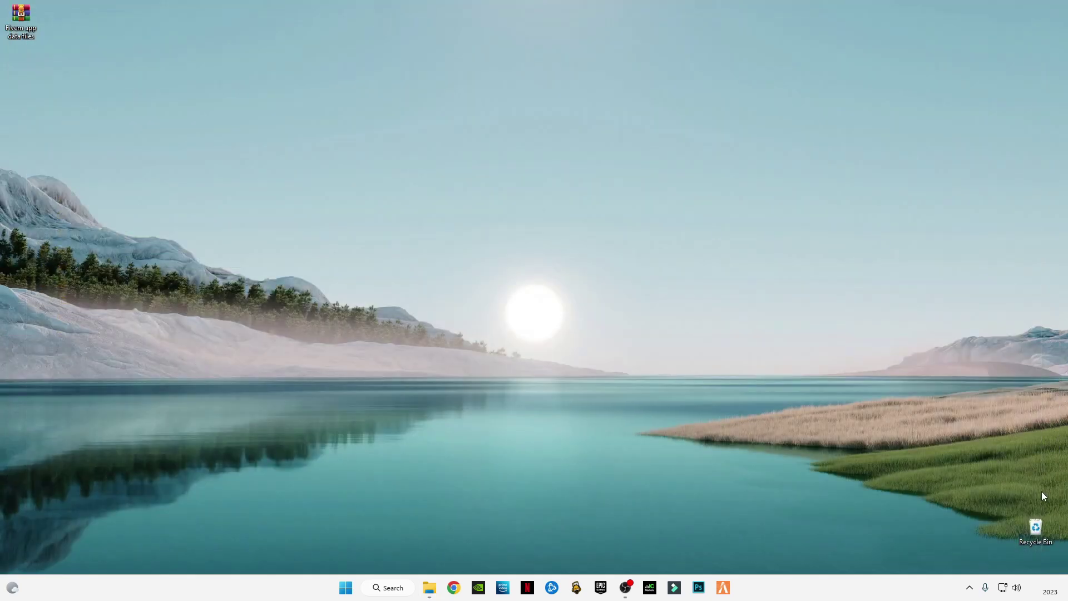
{"action": "right_click", "coordinate": [1039, 523]}
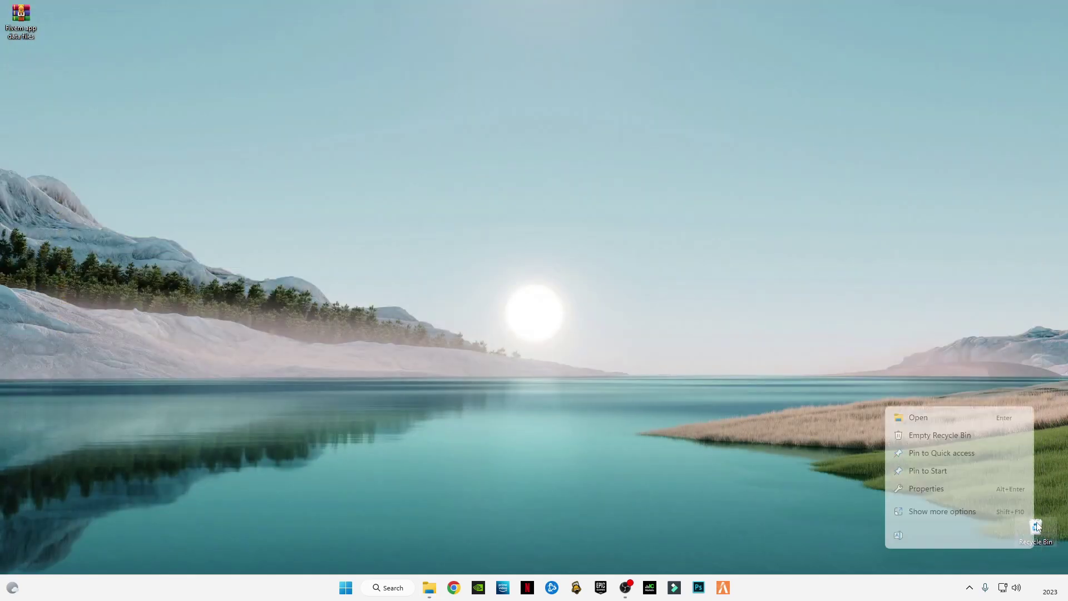
{"action": "left_click", "coordinate": [929, 437]}
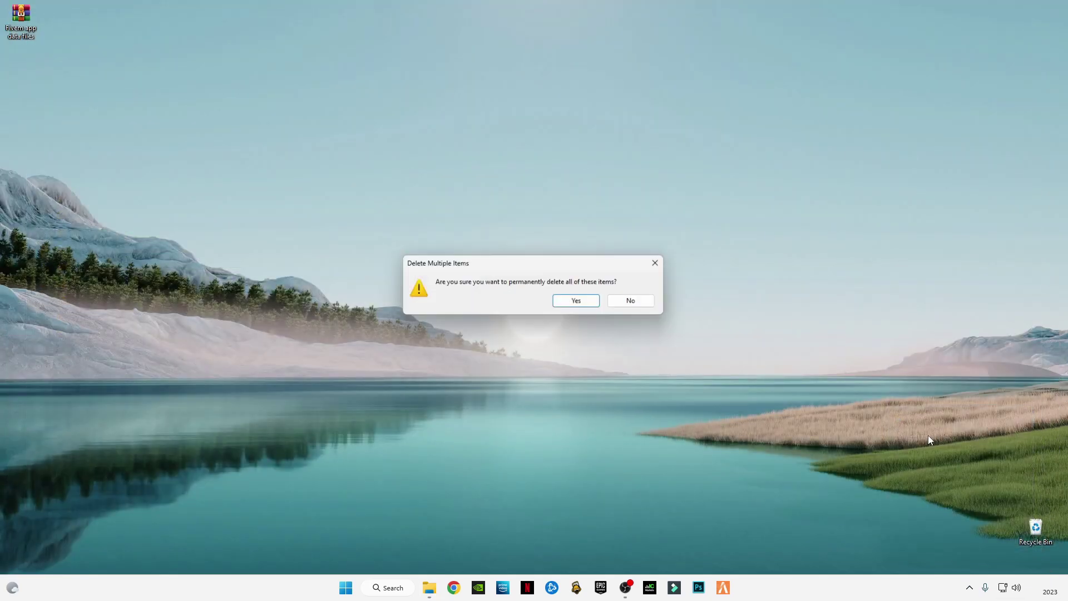
{"action": "left_click", "coordinate": [591, 302]}
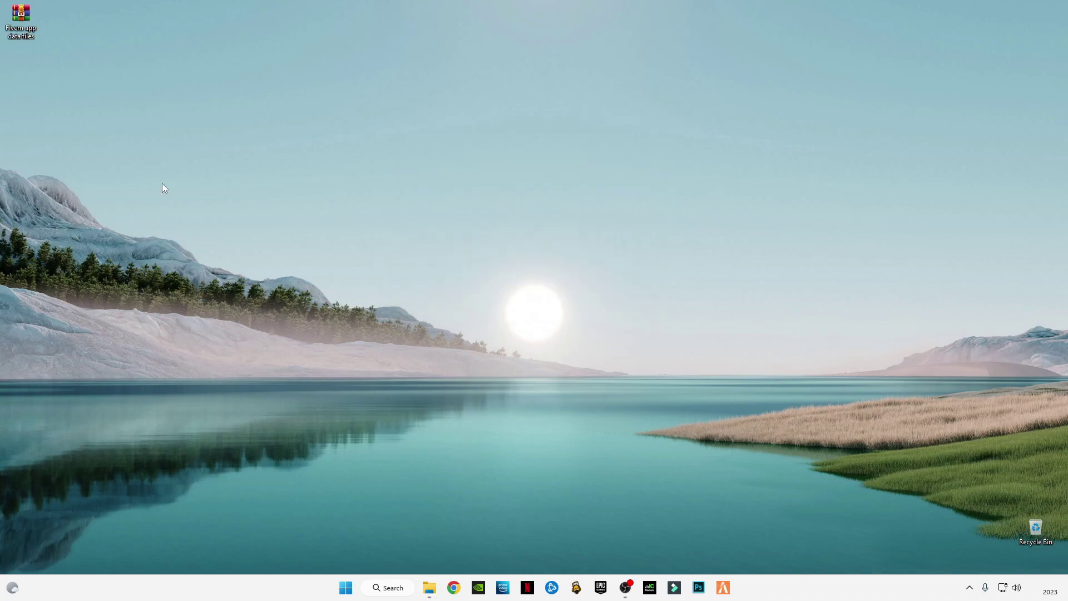
Extract the Fivem app data files archive directly onto the desktop.
{"action": "left_click", "coordinate": [22, 25]}
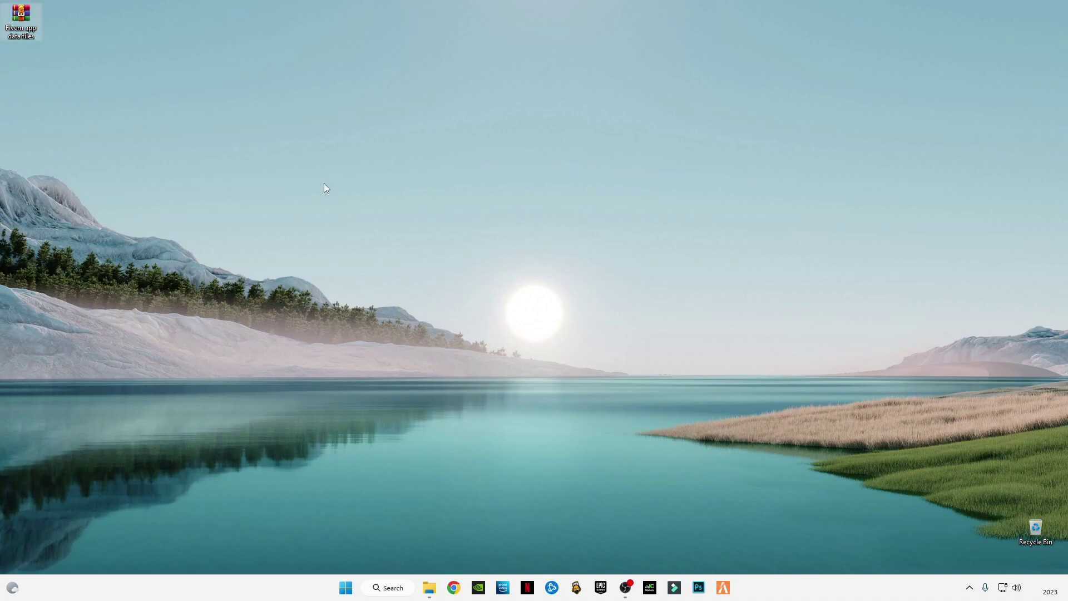
{"action": "right_click", "coordinate": [21, 22]}
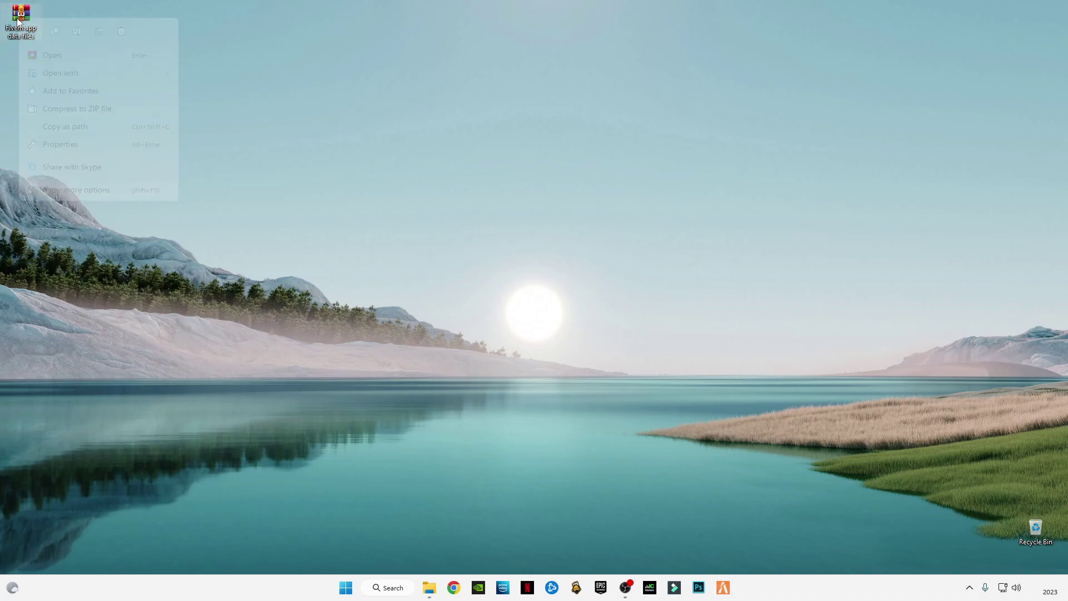
{"action": "left_click", "coordinate": [64, 190]}
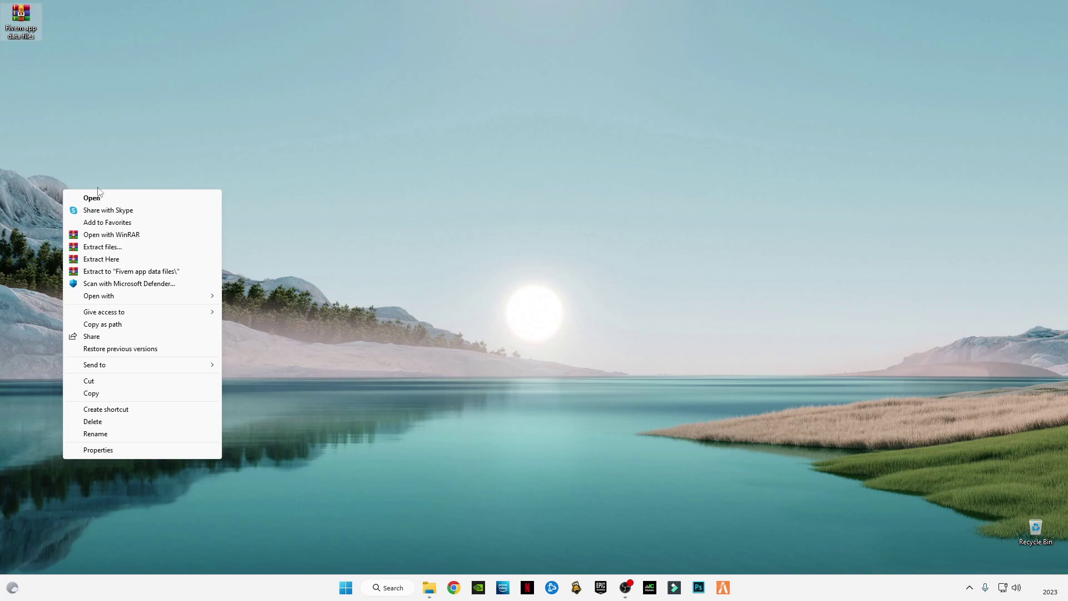
{"action": "left_click", "coordinate": [101, 262]}
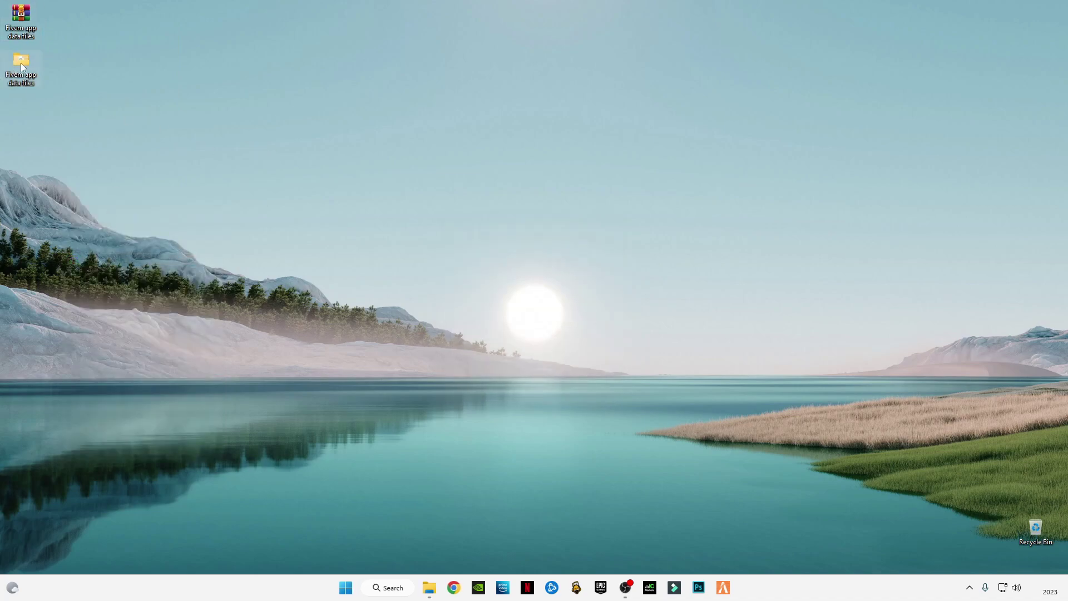
Open the extracted Fivem app data files folder and copy all the files in it.
{"action": "double_click", "coordinate": [21, 62]}
{"action": "key", "text": "ctrl+a"}
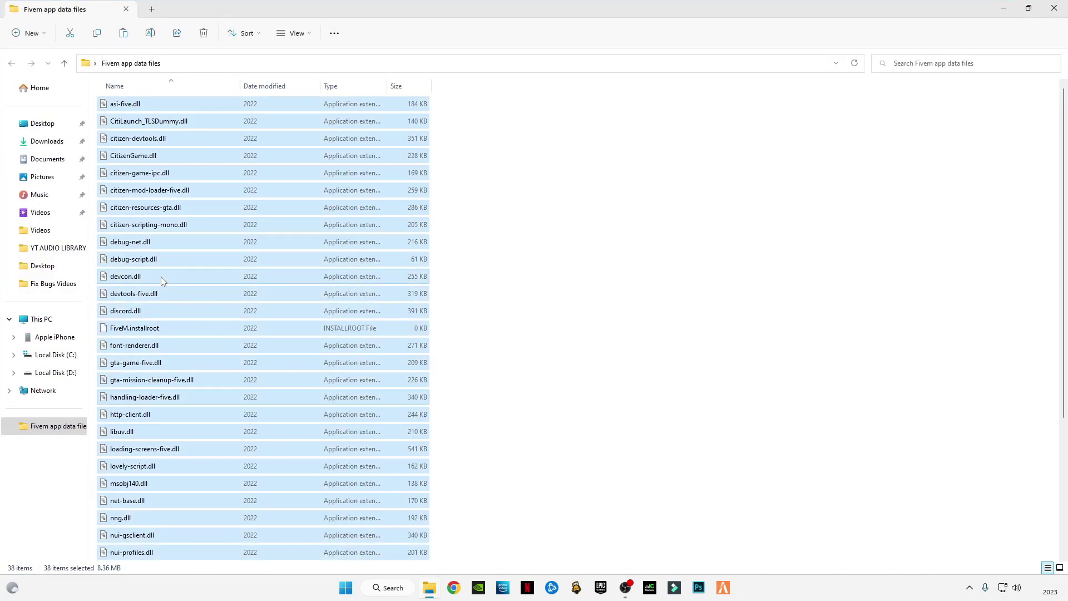
{"action": "right_click", "coordinate": [161, 260]}
{"action": "left_click", "coordinate": [197, 272]}
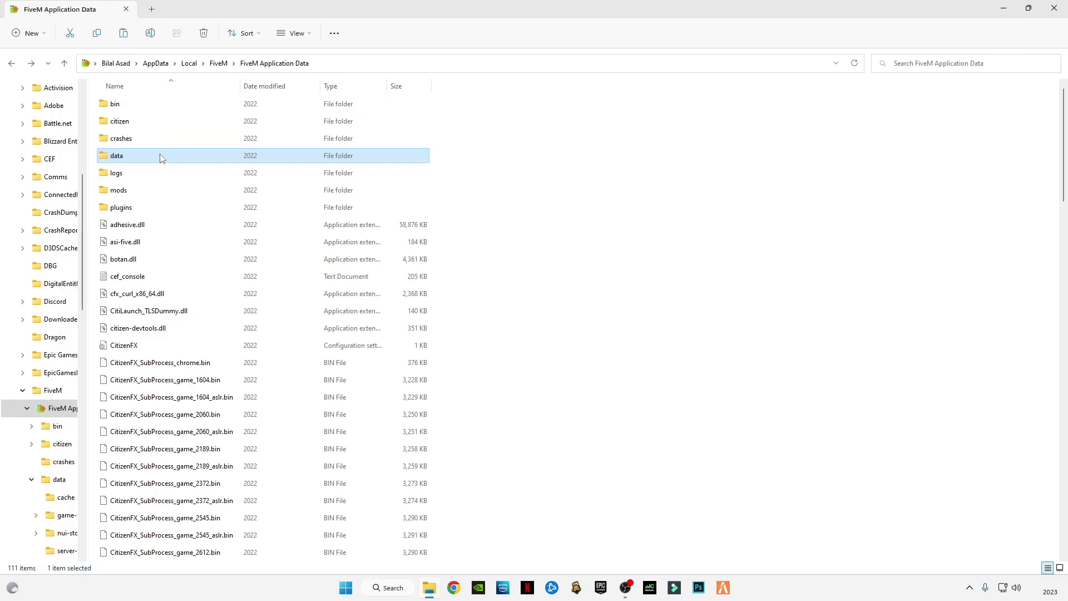
Paste the copied files into the FiveM Application Data folder, replacing the existing ones, and close the window.
{"action": "left_click", "coordinate": [740, 325]}
{"action": "right_click", "coordinate": [654, 211]}
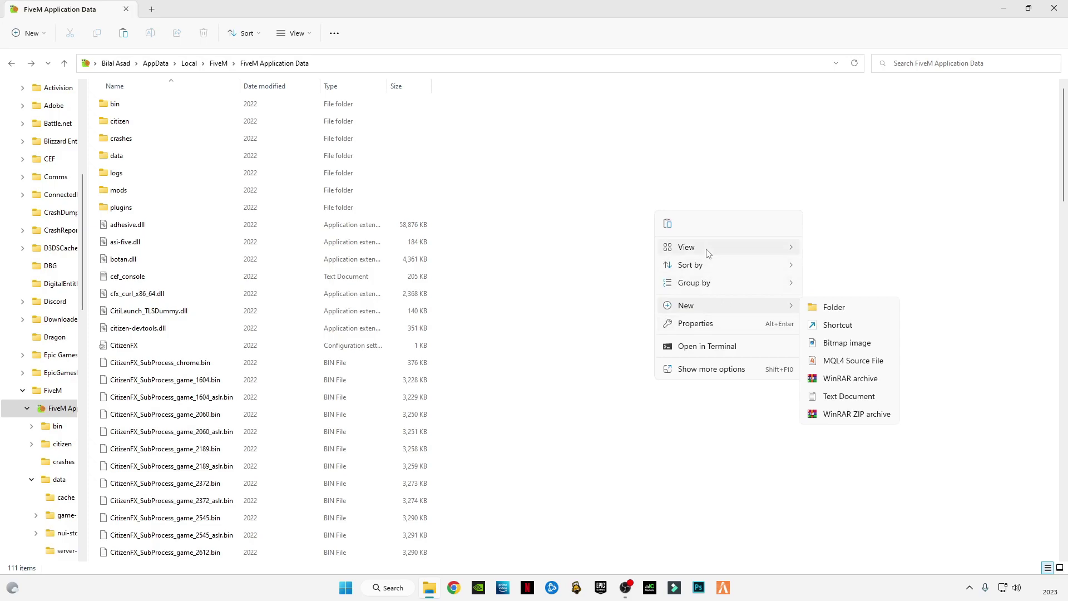
{"action": "left_click", "coordinate": [701, 369]}
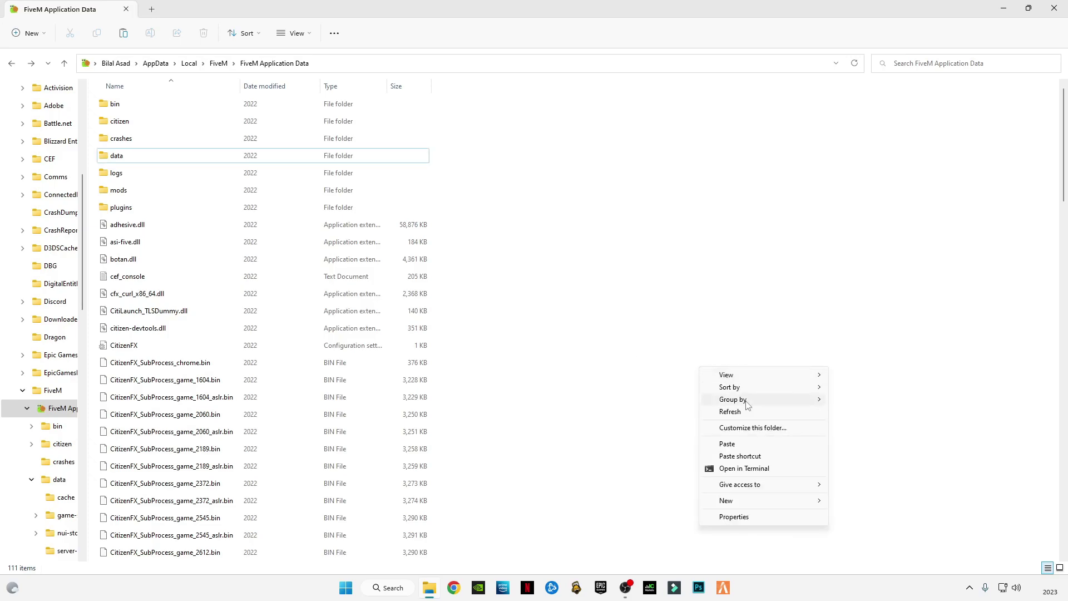
{"action": "left_click", "coordinate": [746, 445]}
{"action": "left_click", "coordinate": [454, 203]}
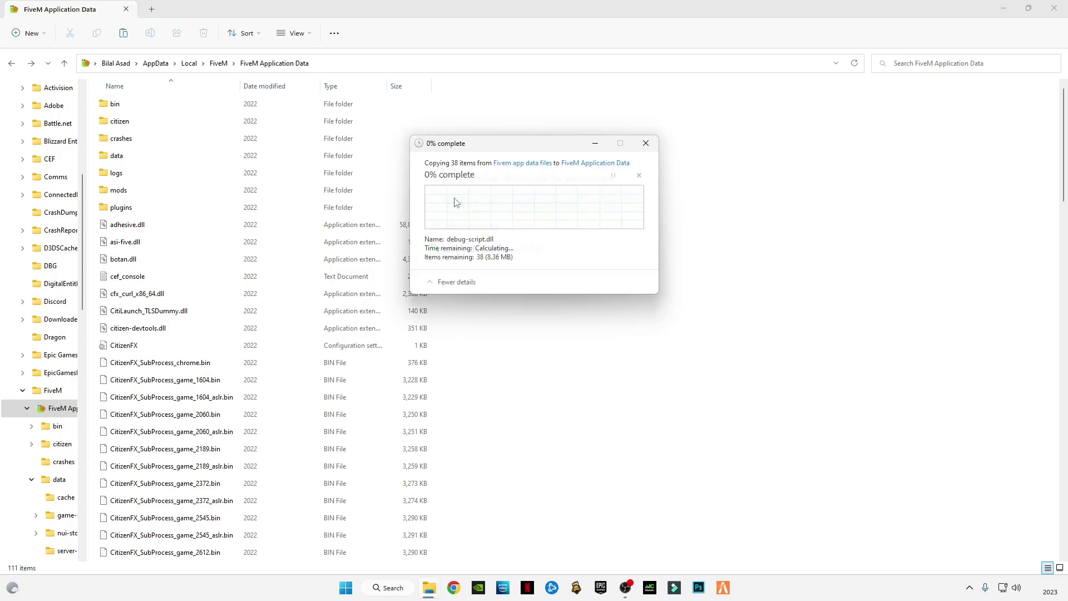
{"action": "left_click", "coordinate": [436, 275]}
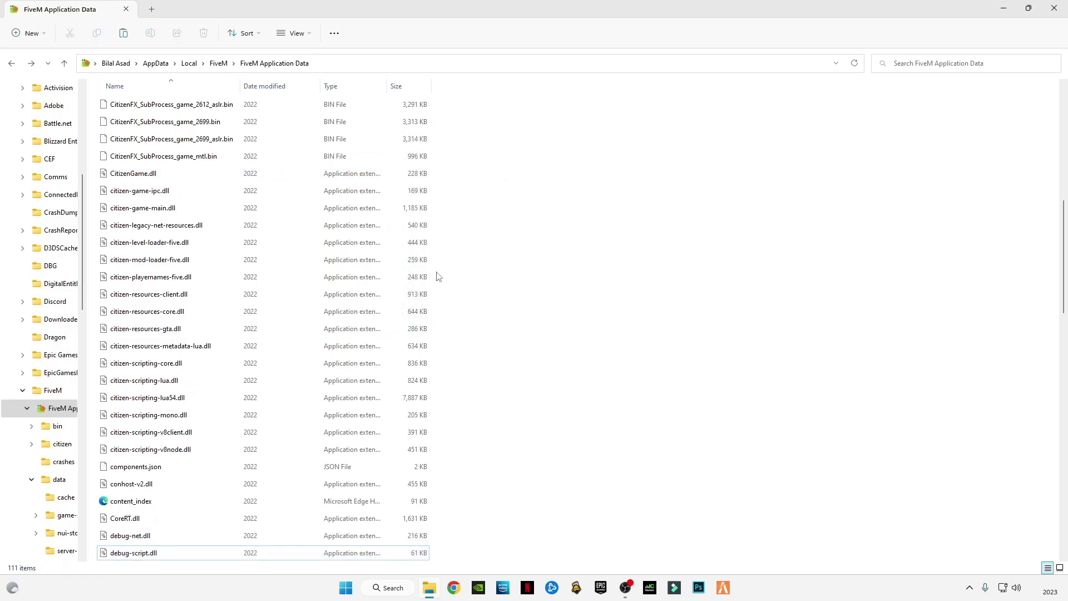
{"action": "scroll", "coordinate": [419, 267], "scroll_direction": "down", "scroll_amount": 10}
{"action": "left_click", "coordinate": [1054, 8]}
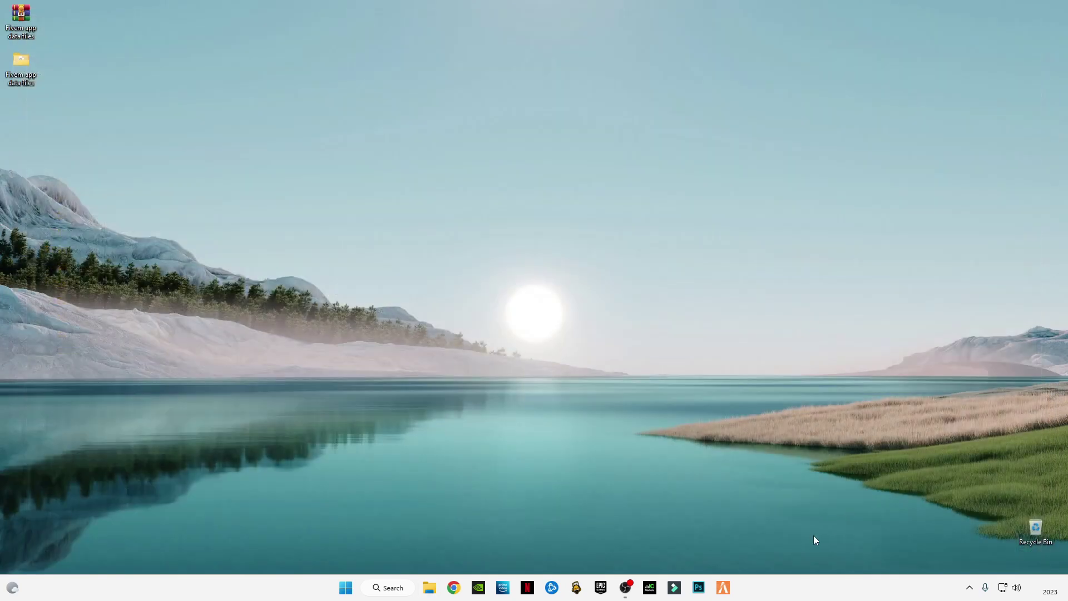
Launch FiveM, dismiss the account login panel and join the XCity server.
{"action": "left_click", "coordinate": [727, 592]}
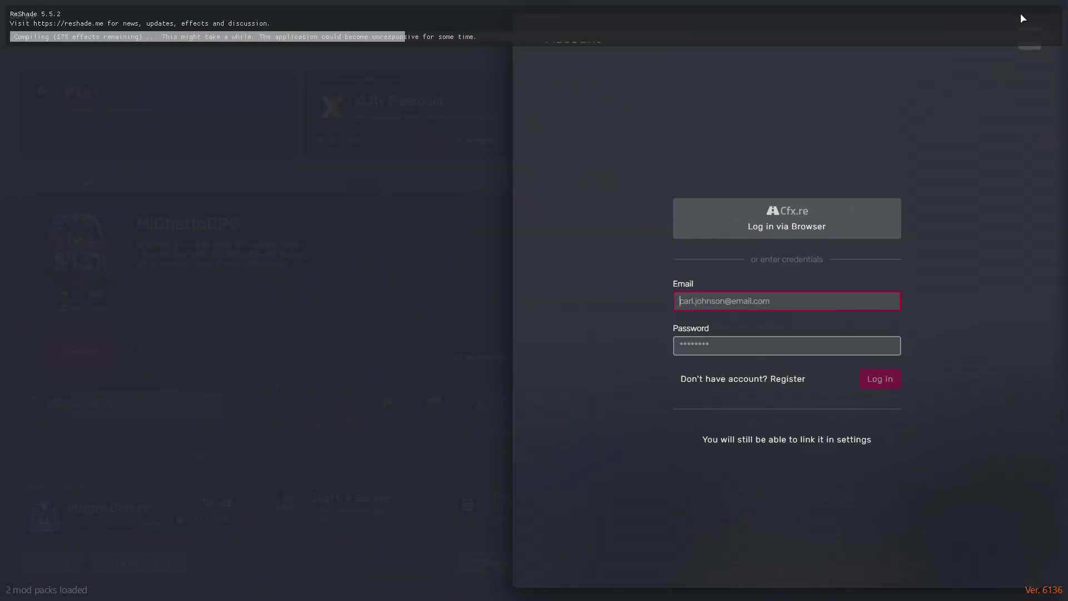
{"action": "left_click", "coordinate": [1030, 45]}
{"action": "left_click", "coordinate": [478, 140]}
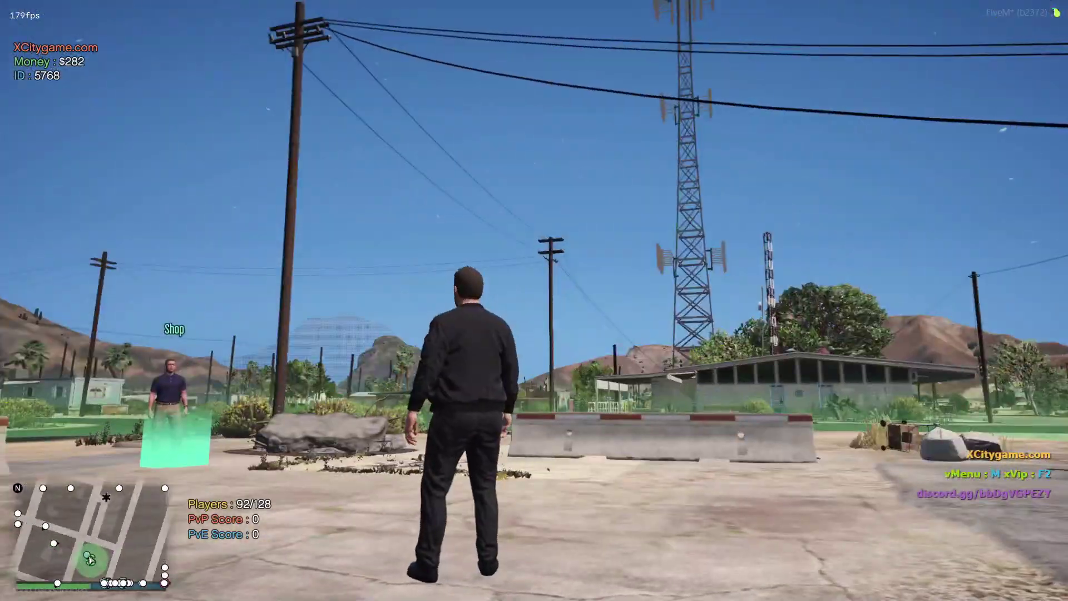
{"action": "key", "text": "d"}
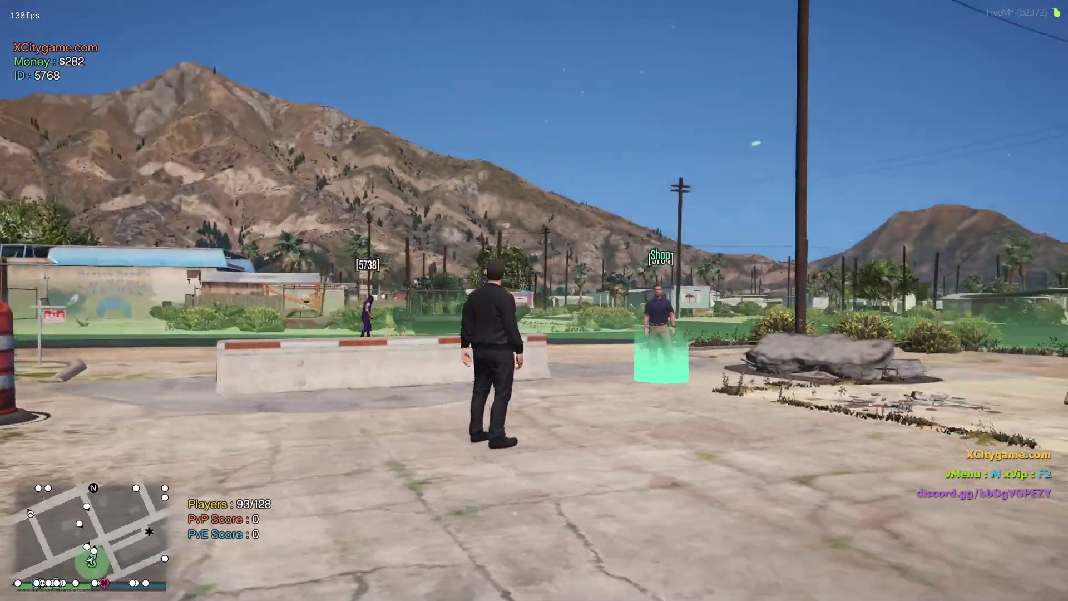
{"action": "key", "text": "d"}
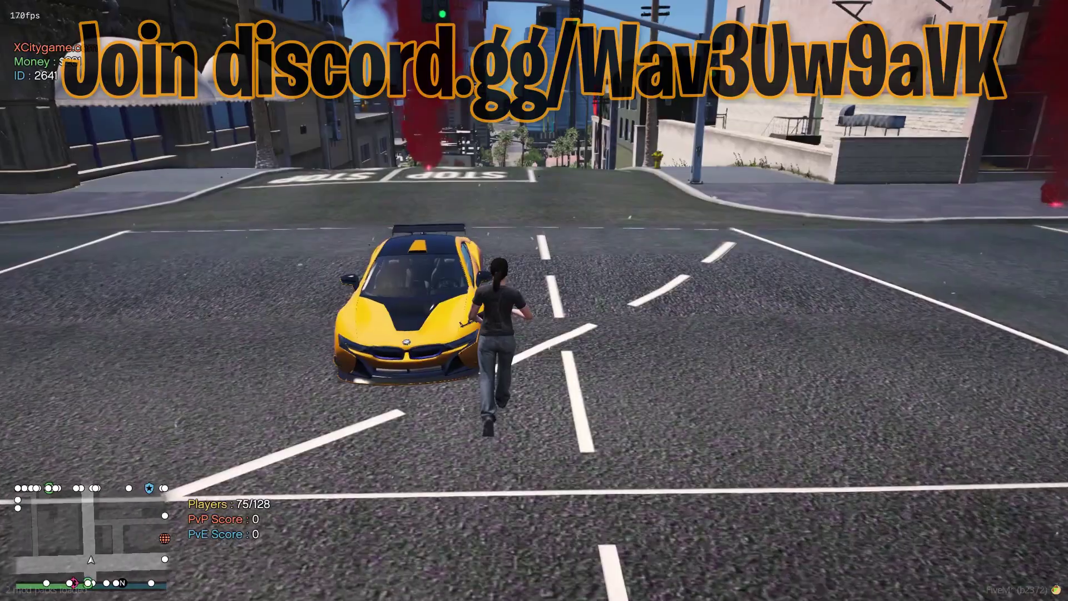
{"action": "key", "text": "f"}
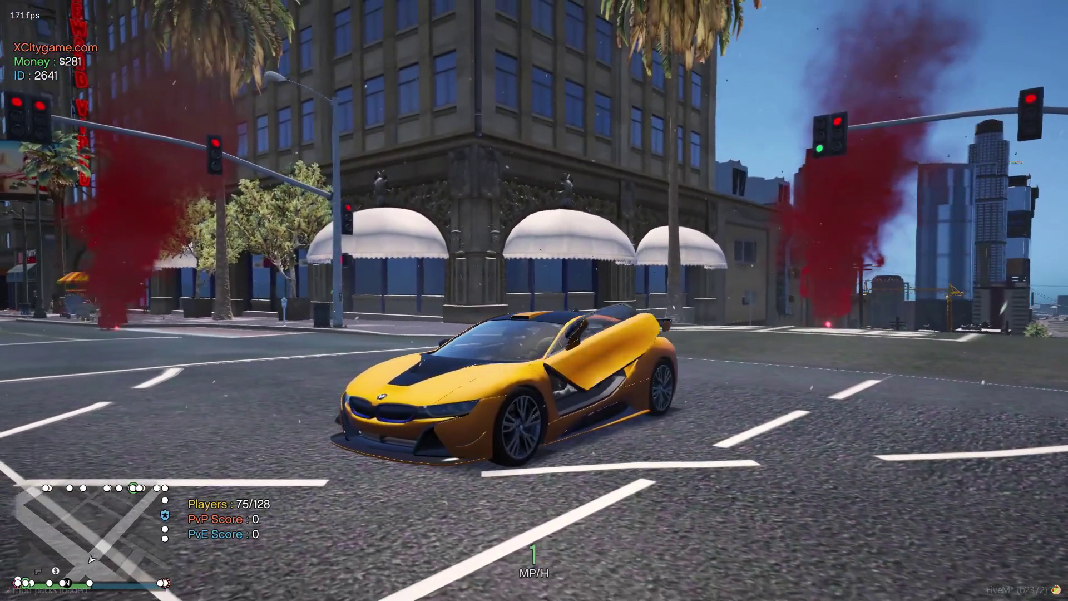
{"action": "key", "text": "w"}
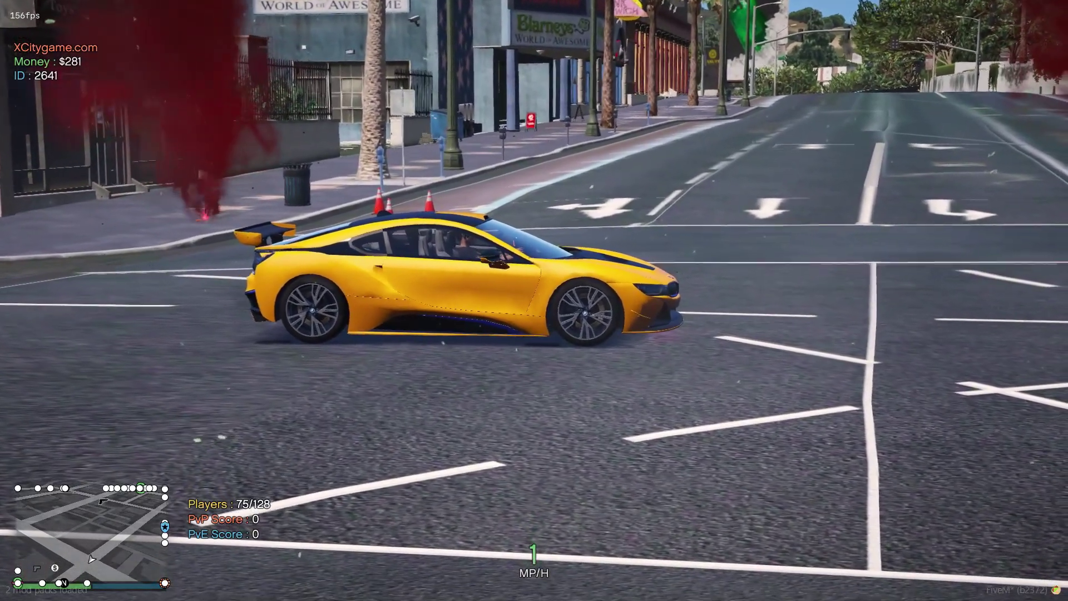